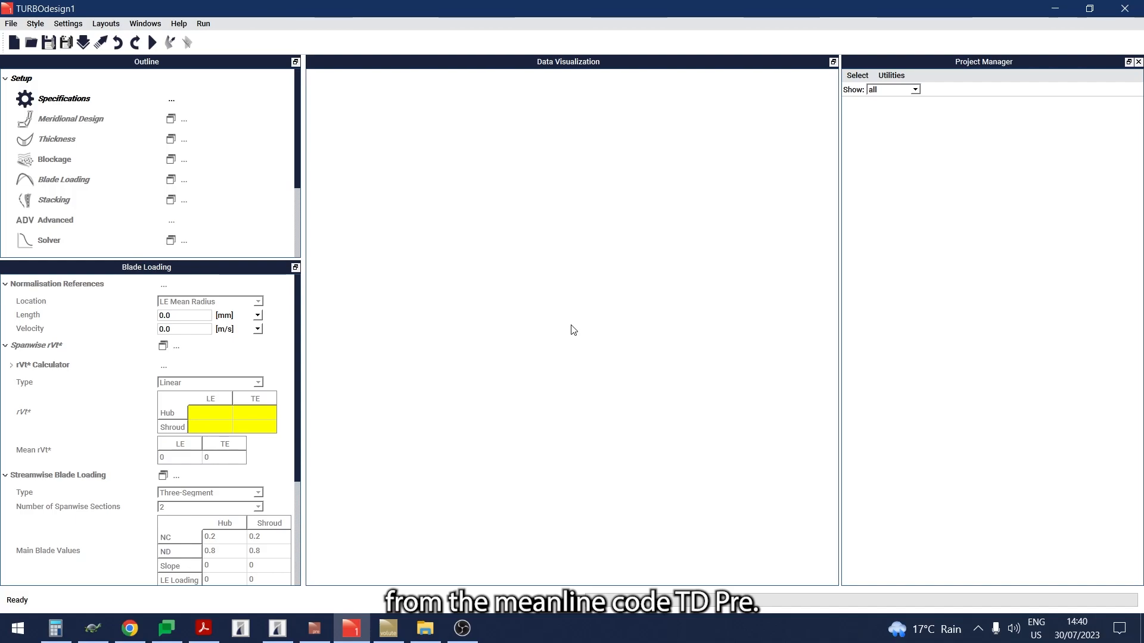
Step: Open the turbine-Rotor.tds input file from the TD1 inputs folder
left_click(31, 44)
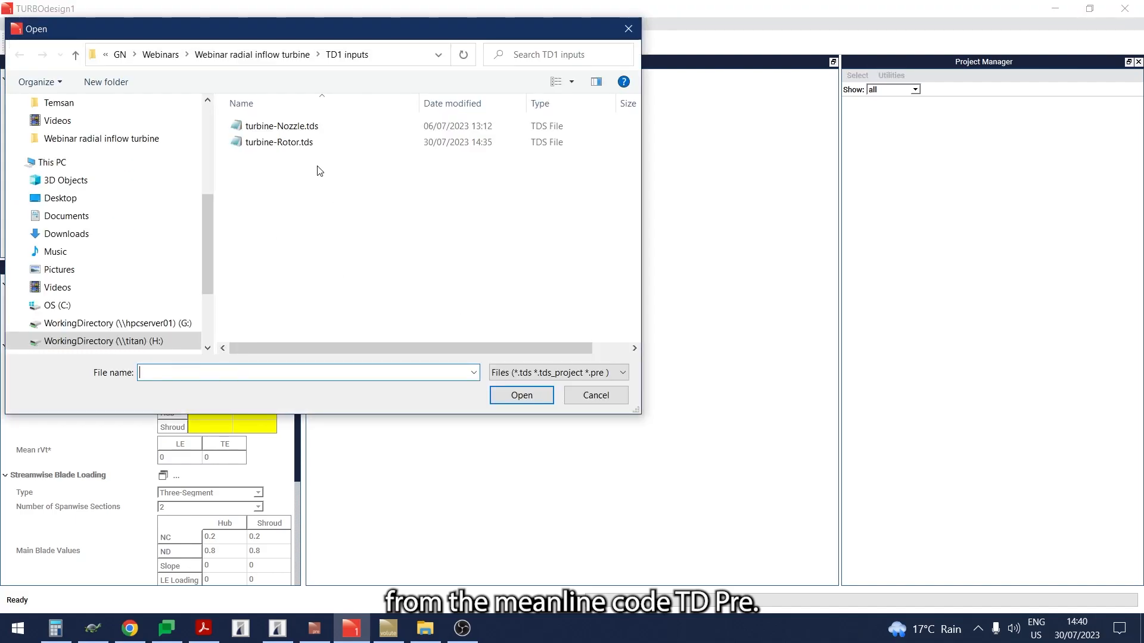
double_click(303, 143)
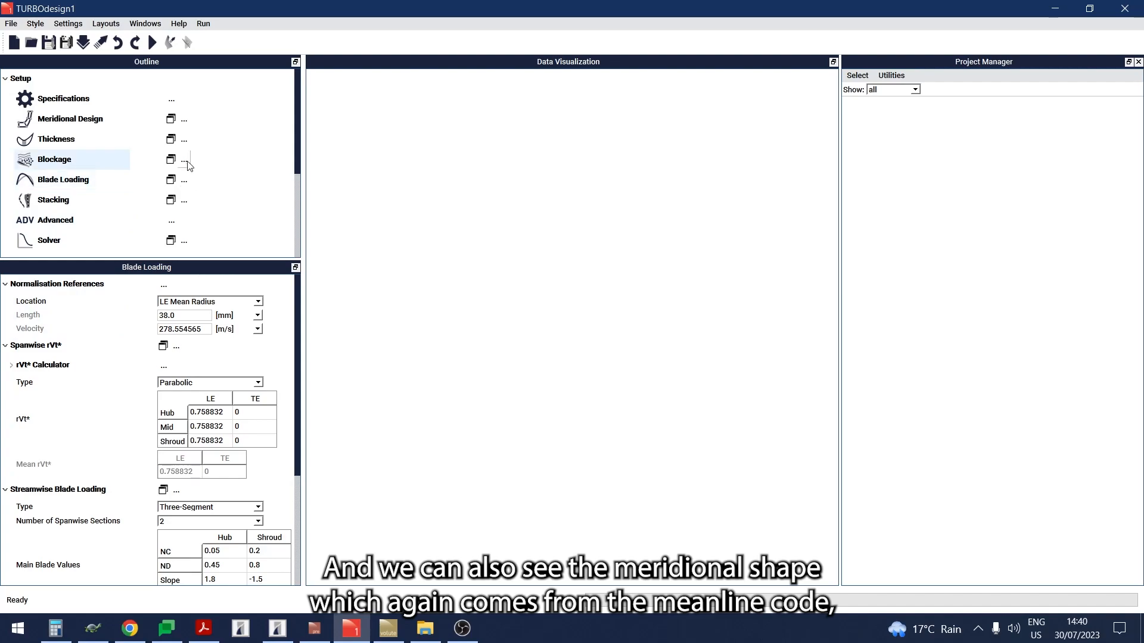
Step: Display the meridional design plot and the main blade thickness distribution plot
left_click(171, 121)
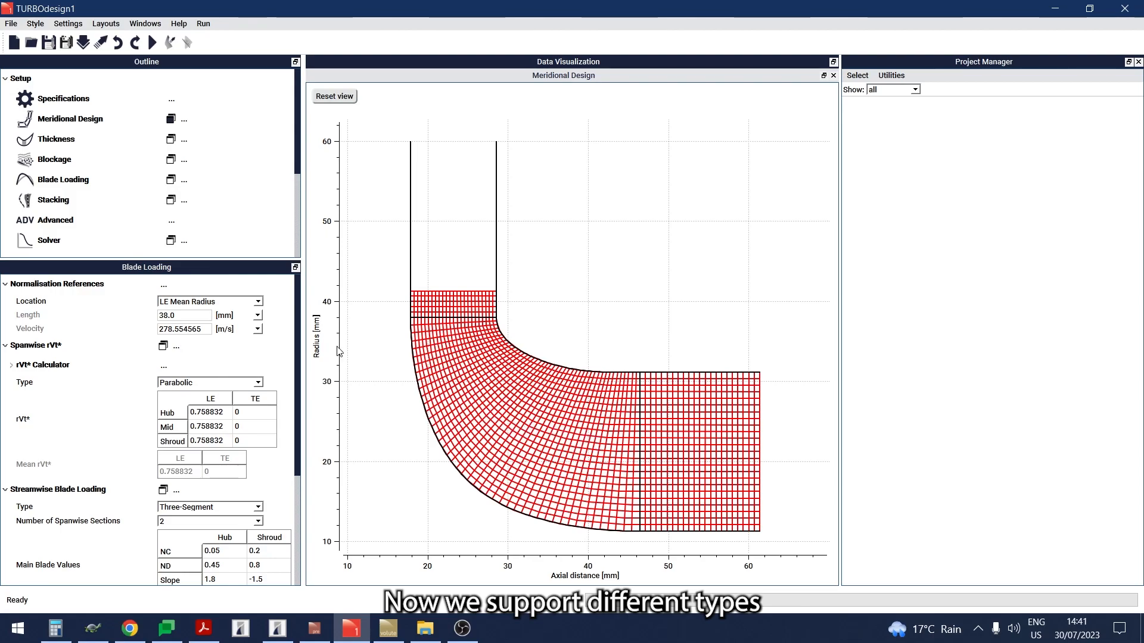
left_click(92, 139)
left_click(171, 140)
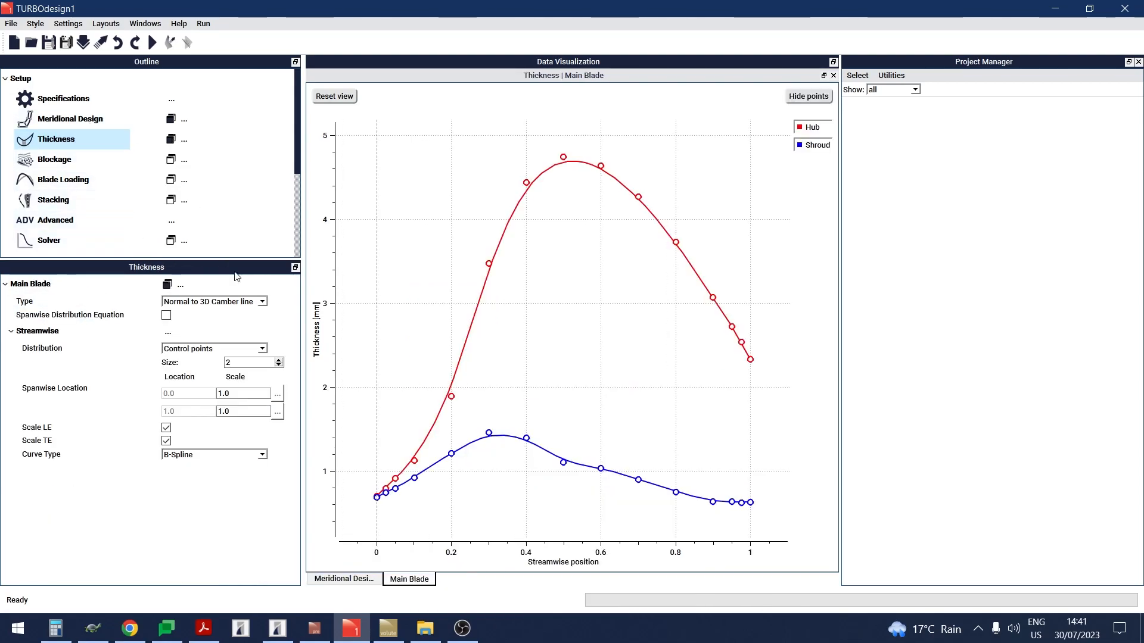
Step: Examine the available thickness type and streamwise distribution options for the main blade
left_click(263, 303)
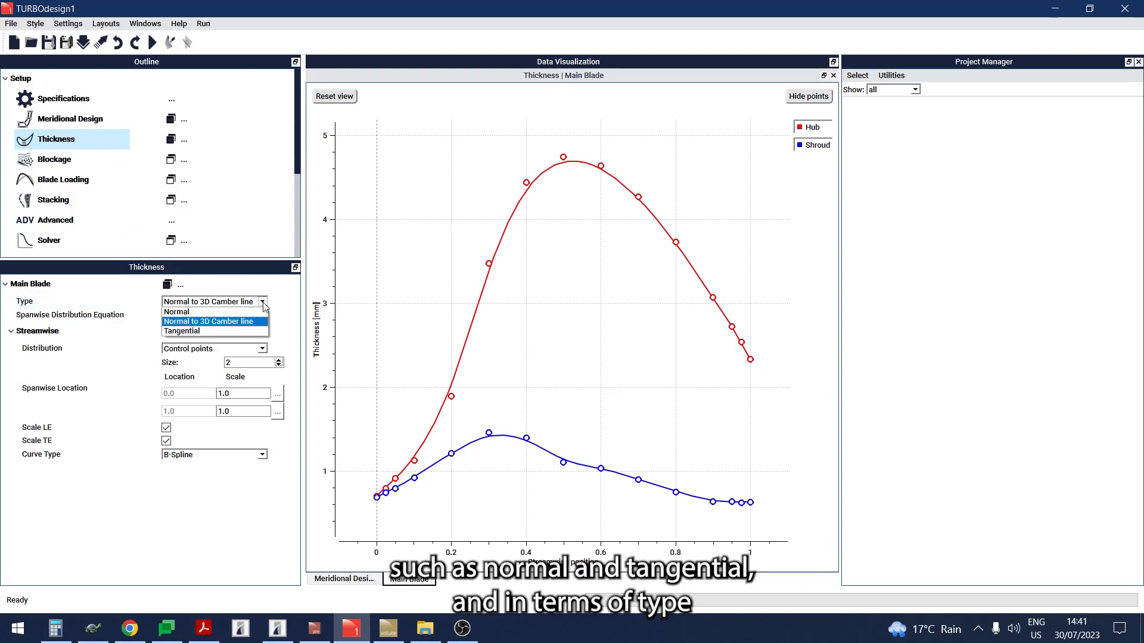
left_click(263, 303)
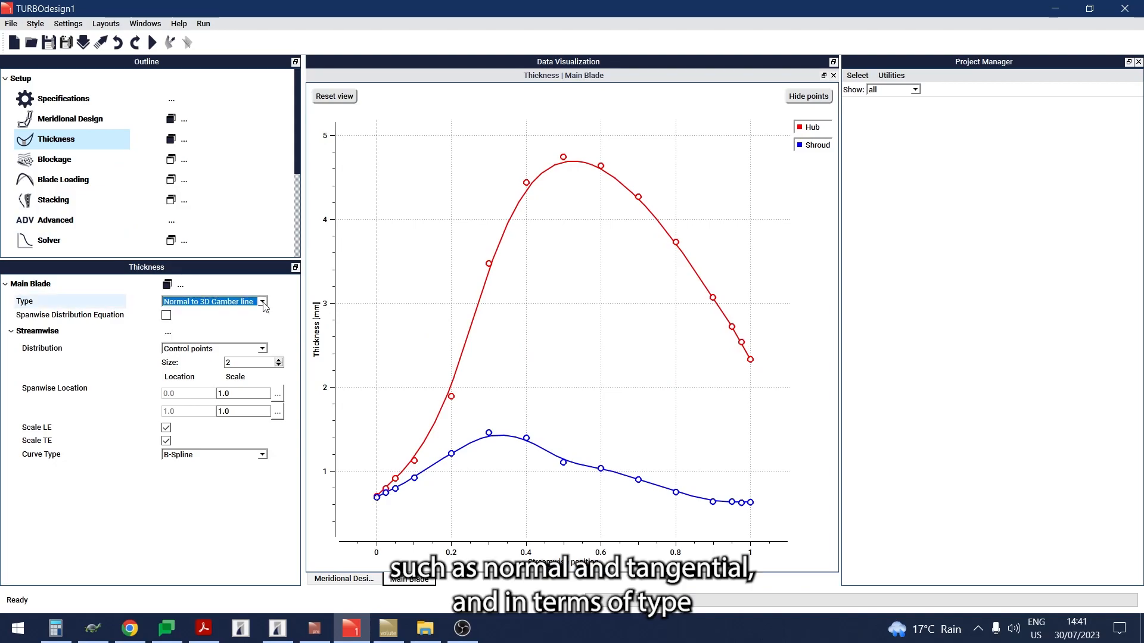
left_click(263, 349)
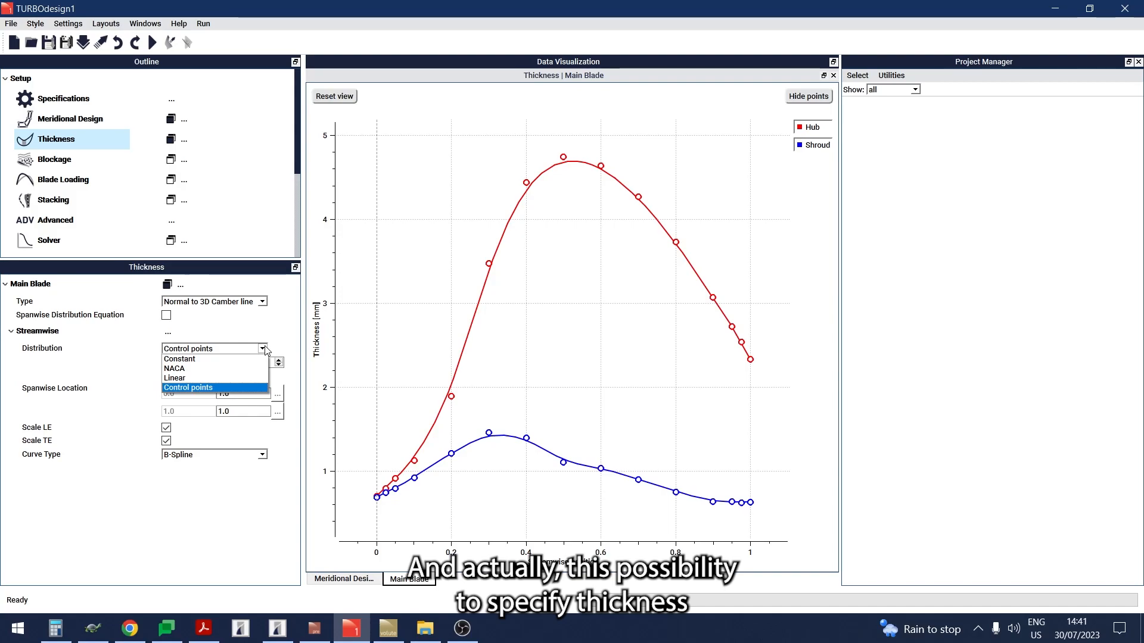
left_click(265, 350)
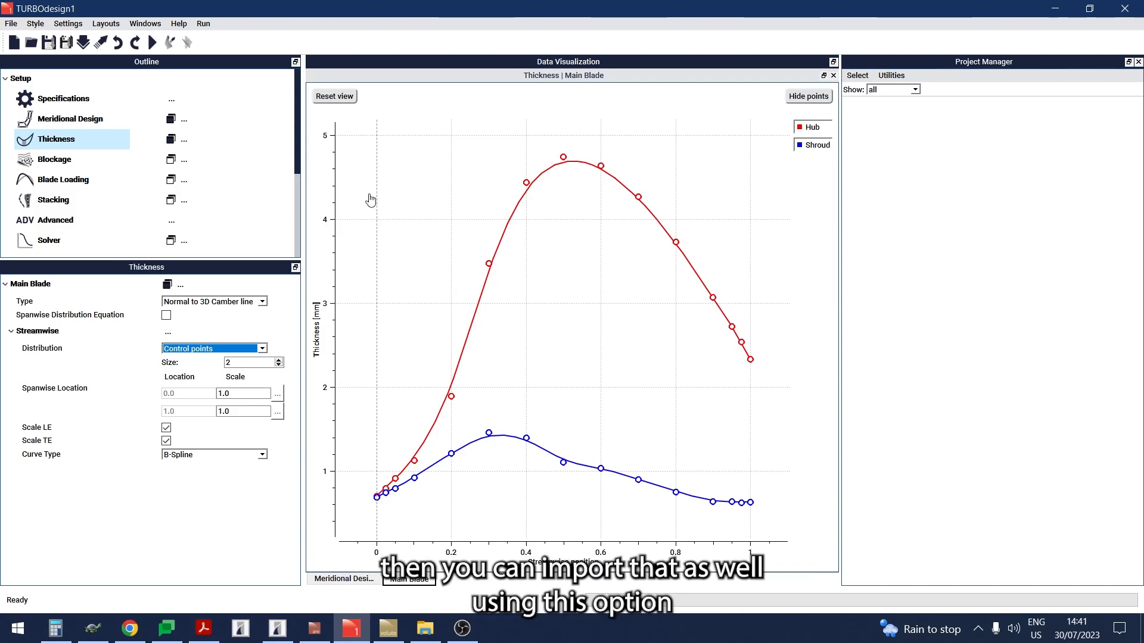
Step: Examine the thickness import and export options
left_click(180, 144)
left_click(181, 146)
left_click(183, 143)
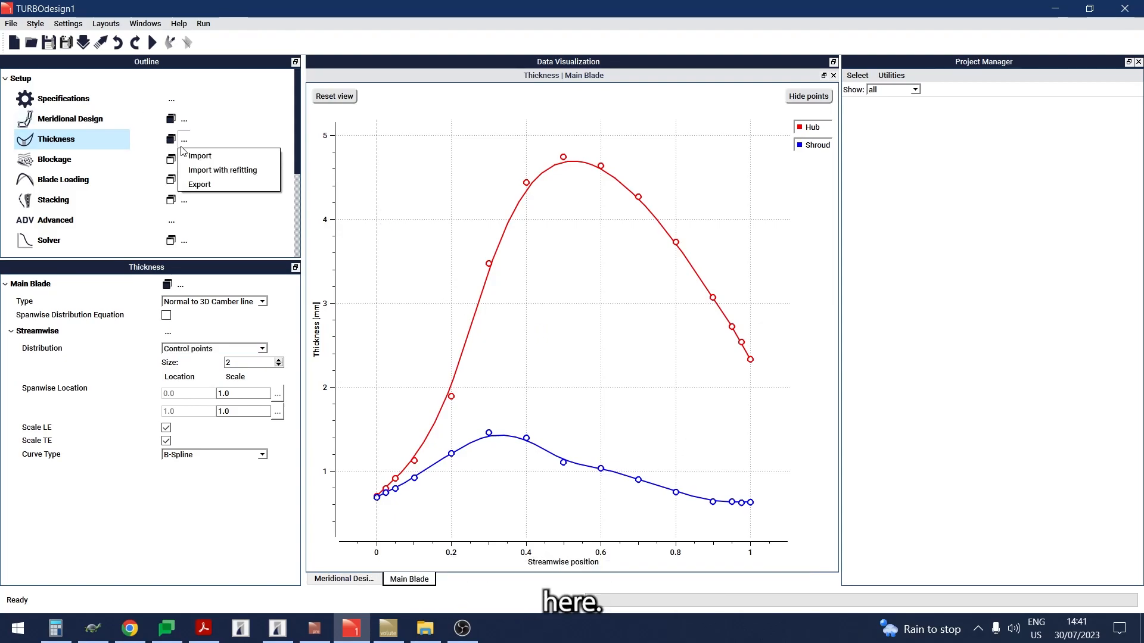
left_click(372, 264)
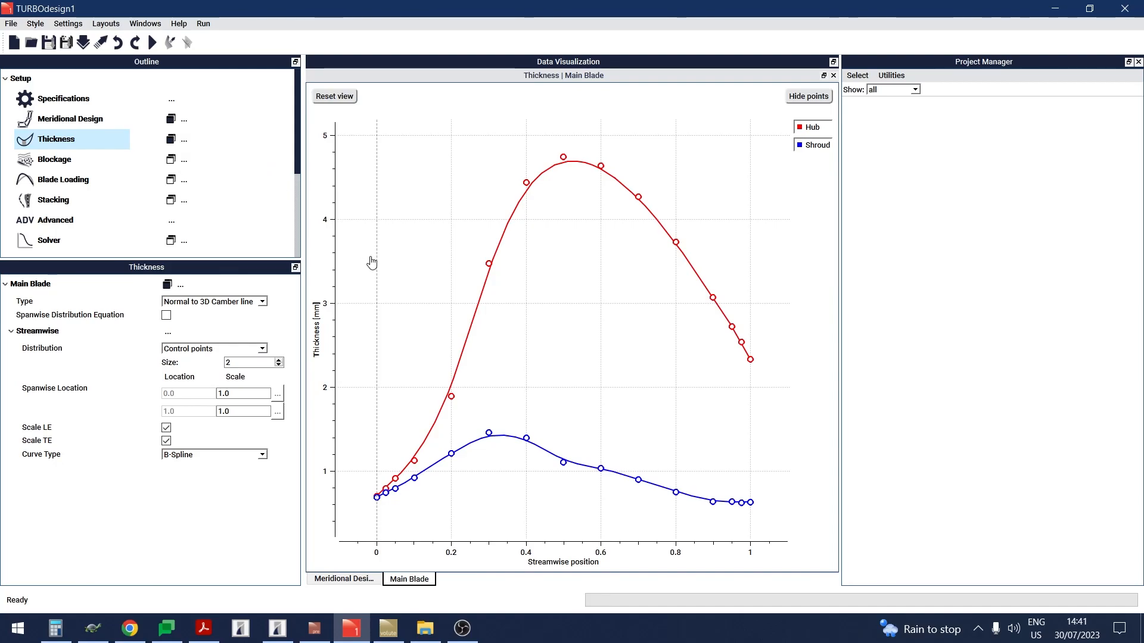
Step: Review the blockage and blade loading settings and display the streamwise blade loading plot
left_click(58, 167)
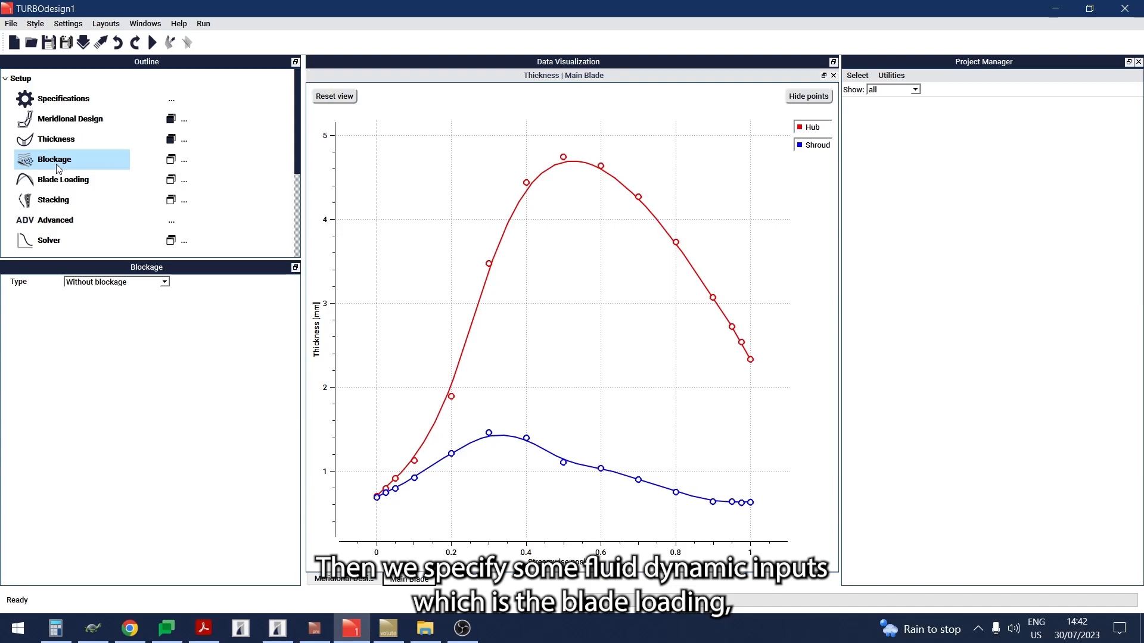
left_click(60, 187)
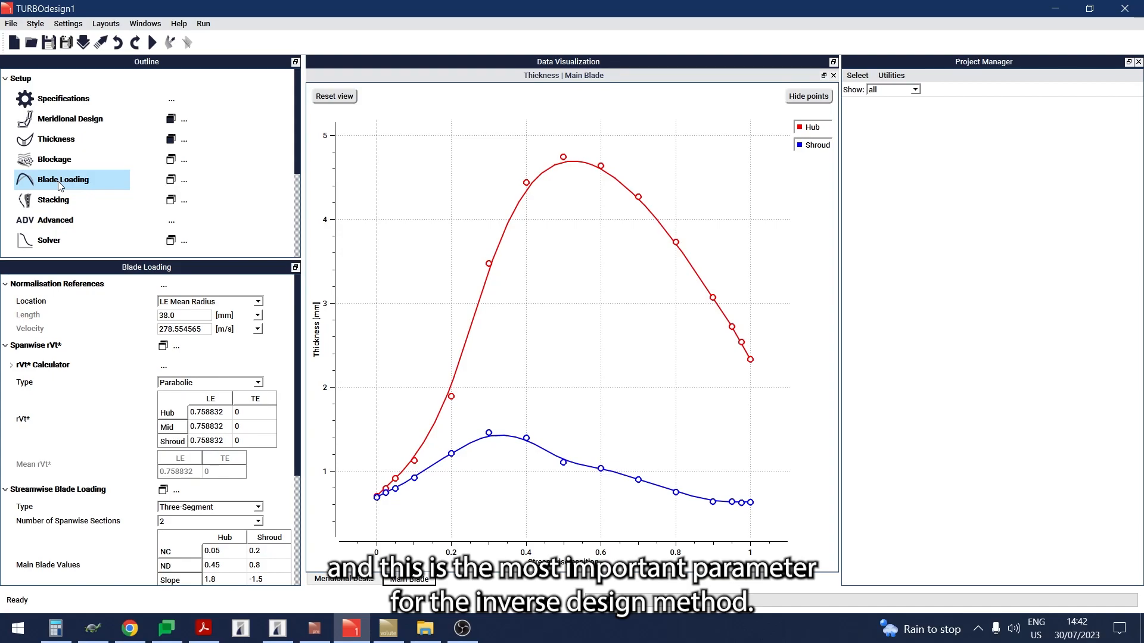
left_click(172, 181)
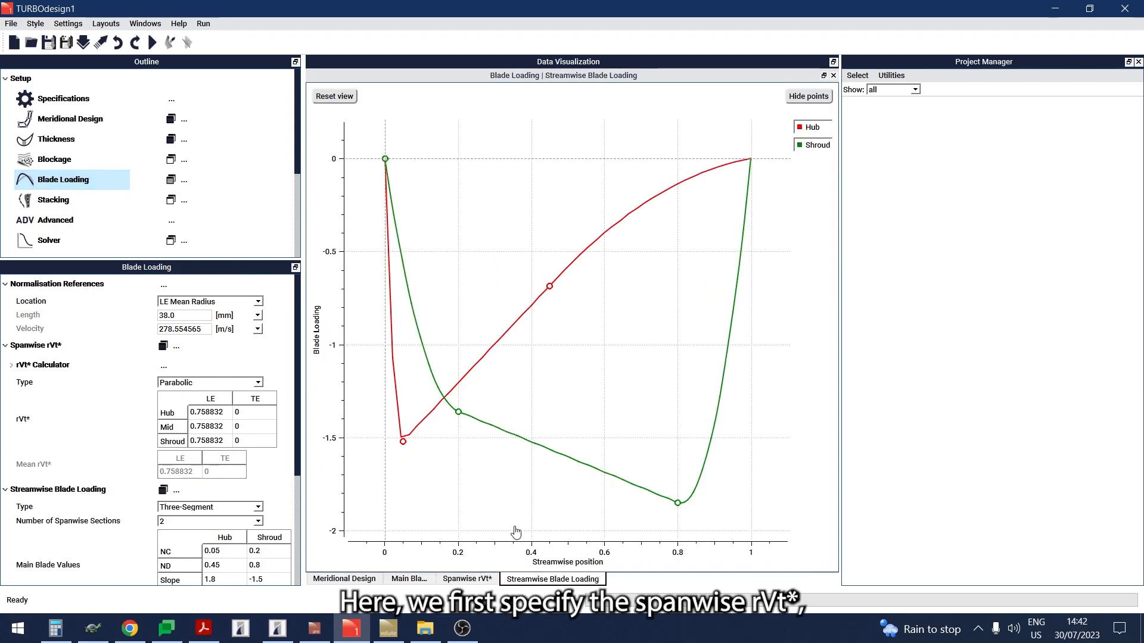
Step: Arrange the spanwise rVt* plot above the streamwise blade loading plot and resize the split
left_click(486, 578)
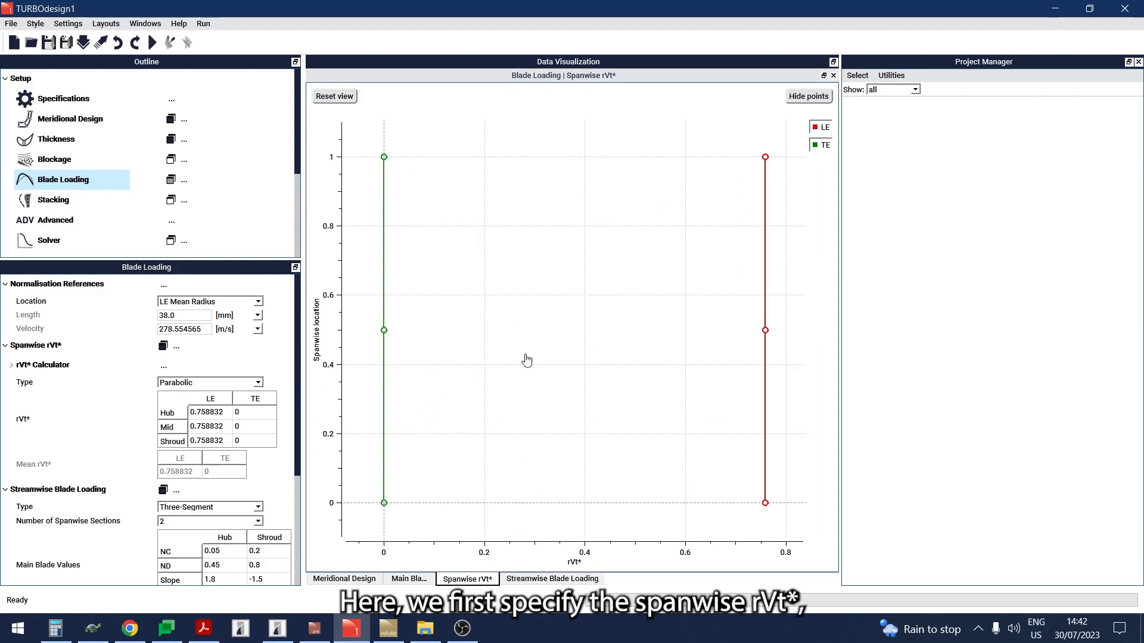
left_click_drag(572, 82, 574, 108)
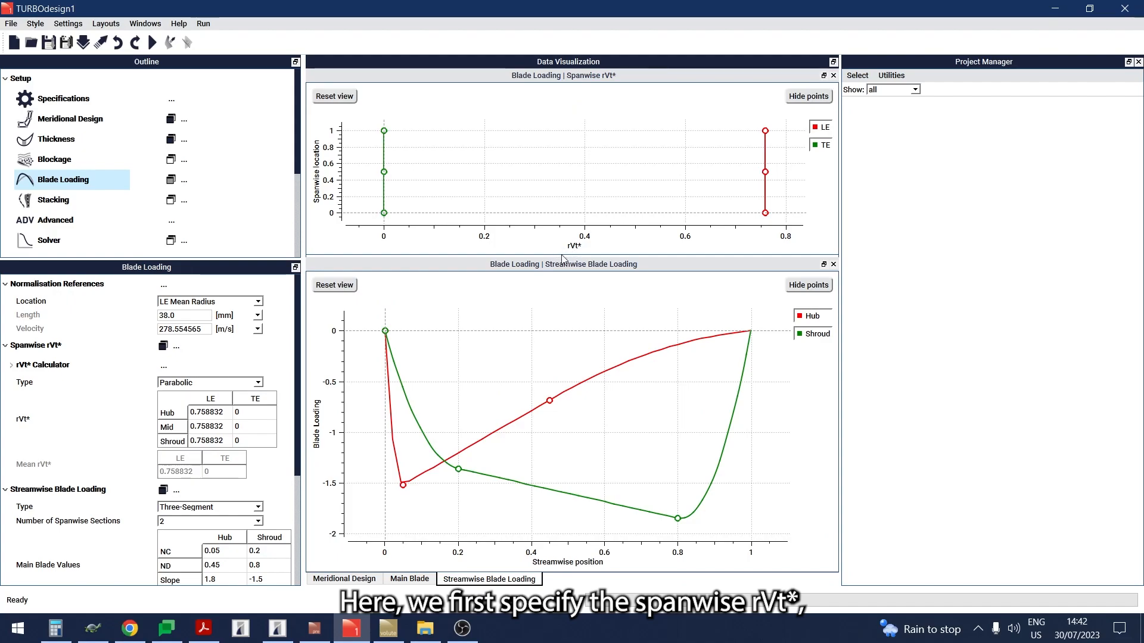
left_click_drag(566, 256, 570, 303)
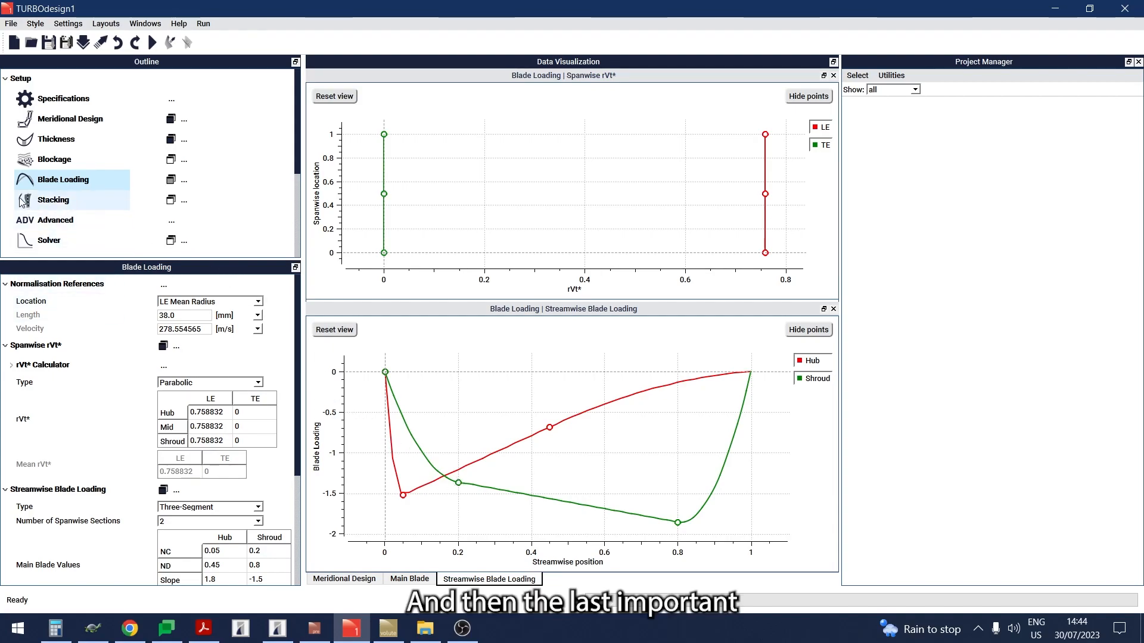
Step: Review the stacking settings and display the stacking wrap angle plot
left_click(42, 206)
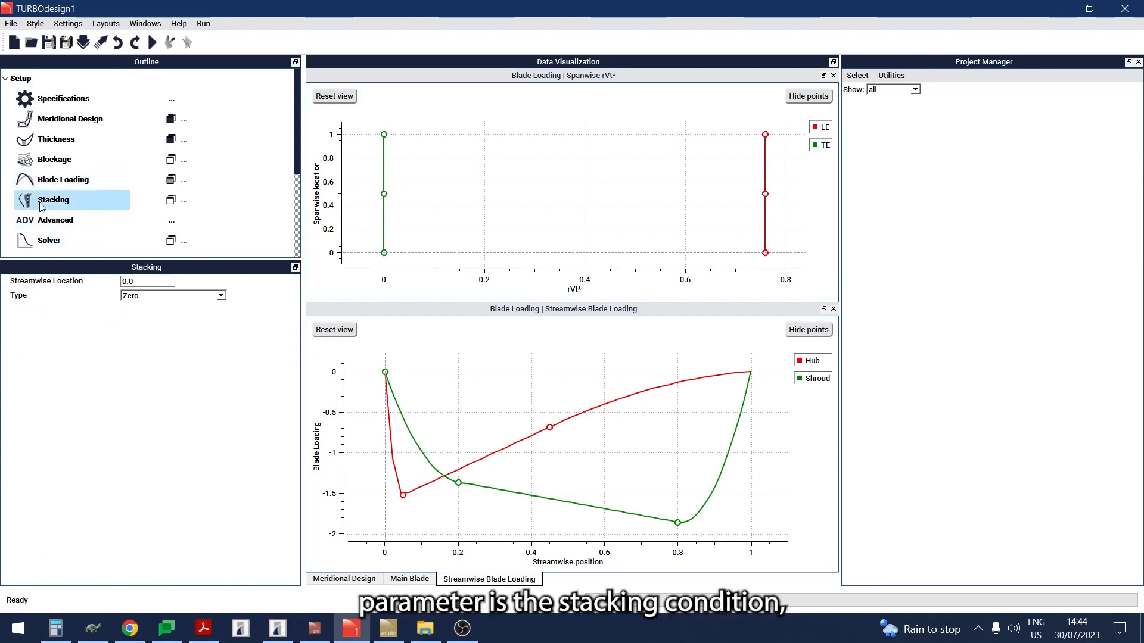
left_click(171, 200)
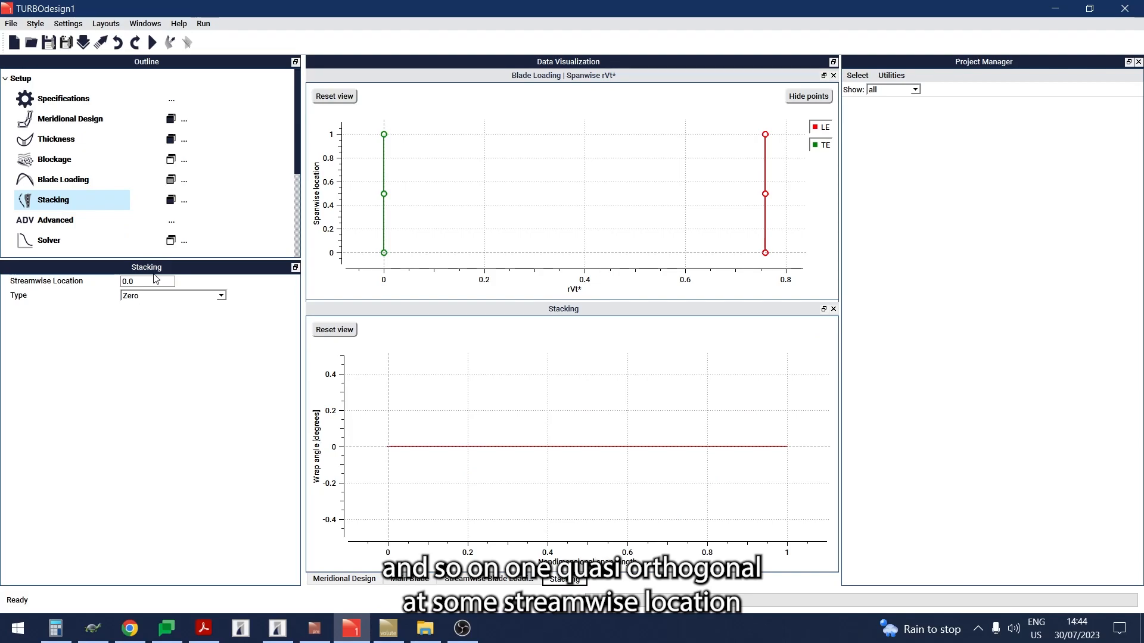
left_click(129, 281)
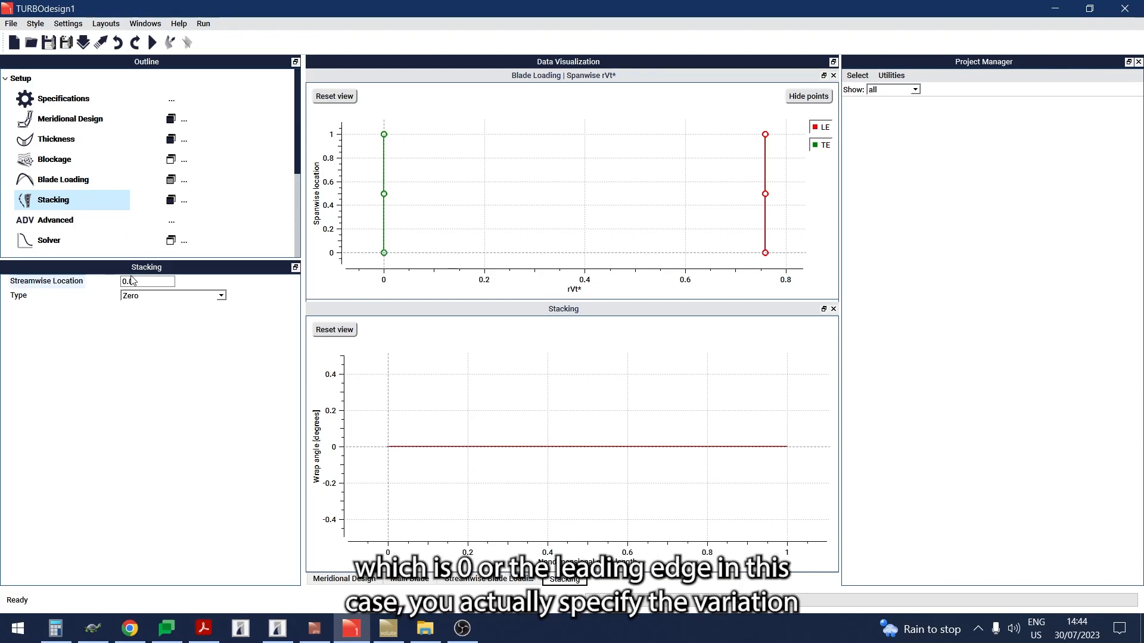
left_click(135, 280)
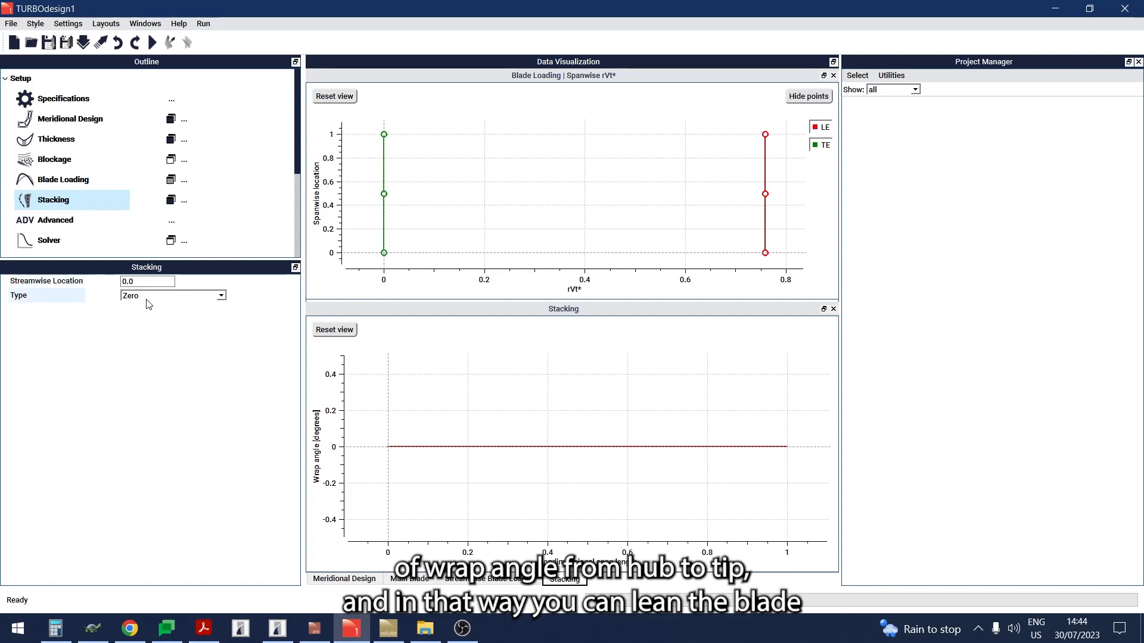
left_click(146, 297)
left_click(146, 303)
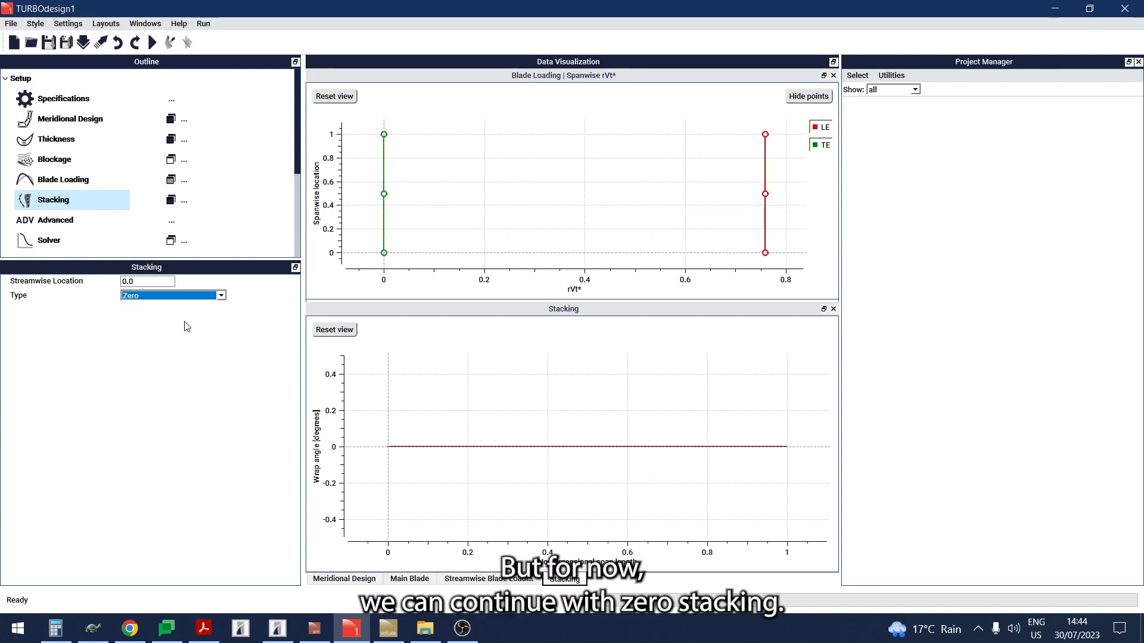
left_click(287, 367)
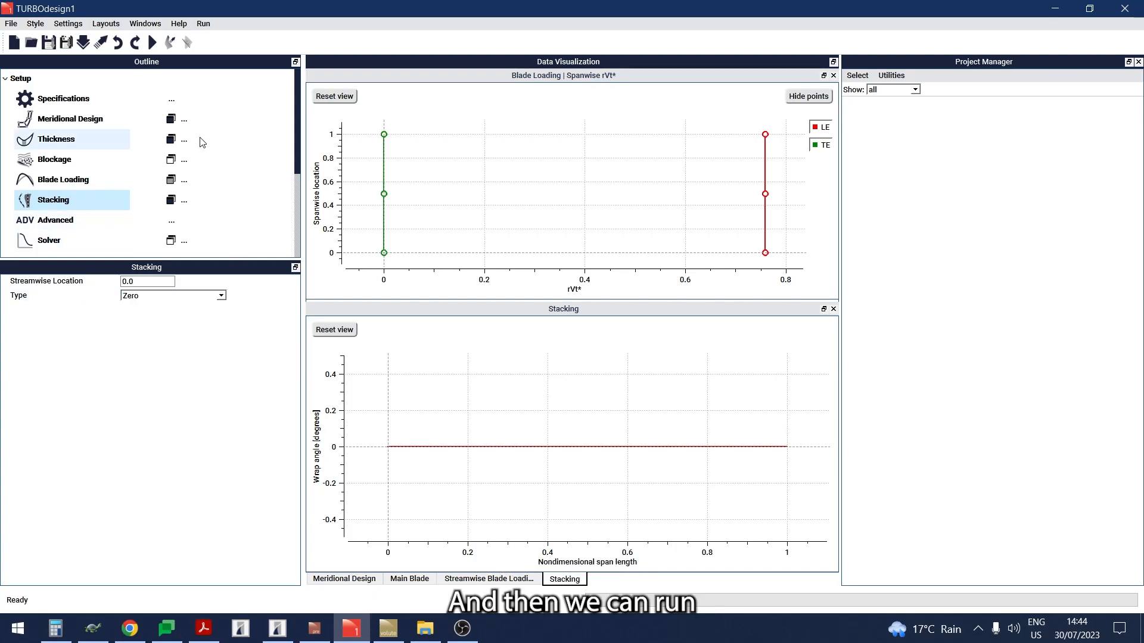
Step: Open the solver 3D blade and convergence history plots and run the solver
left_click(154, 43)
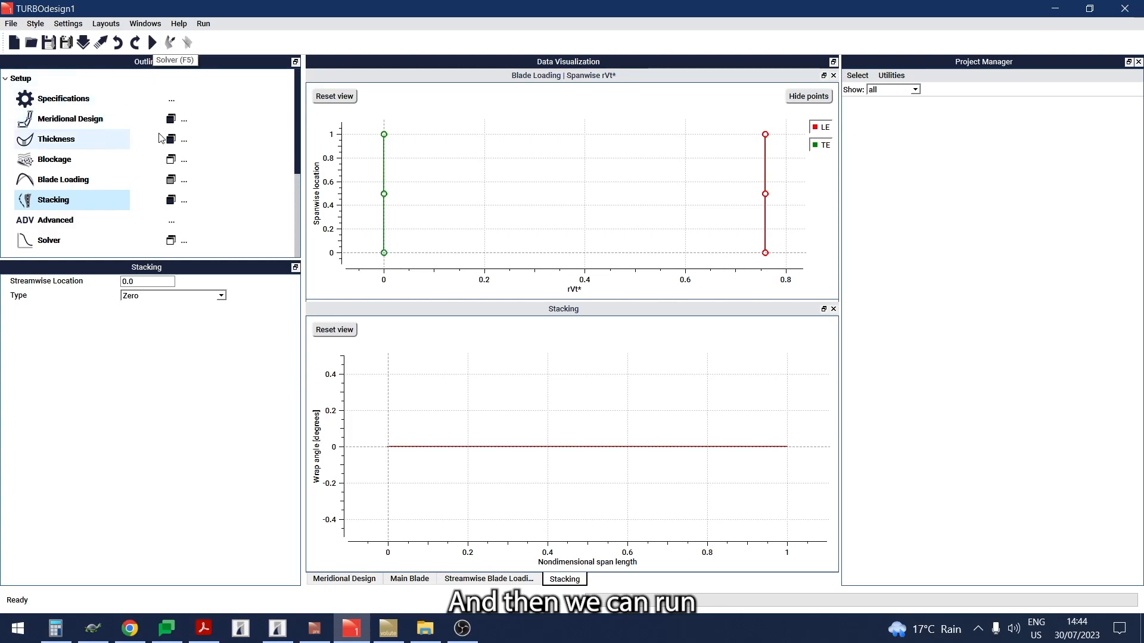
left_click(171, 241)
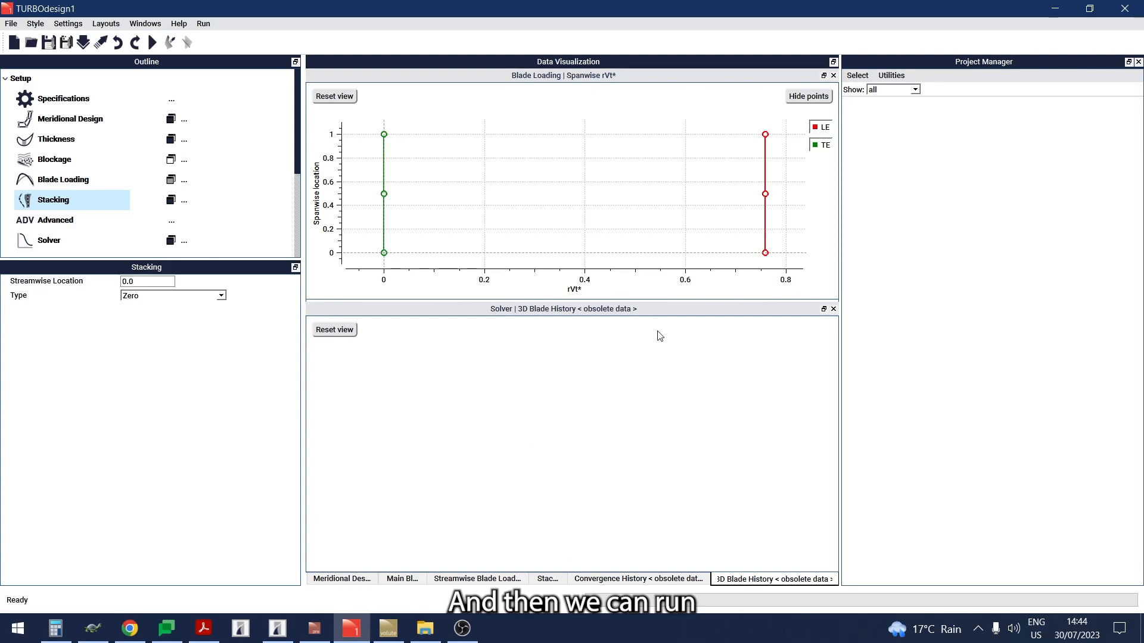
left_click_drag(648, 310, 634, 225)
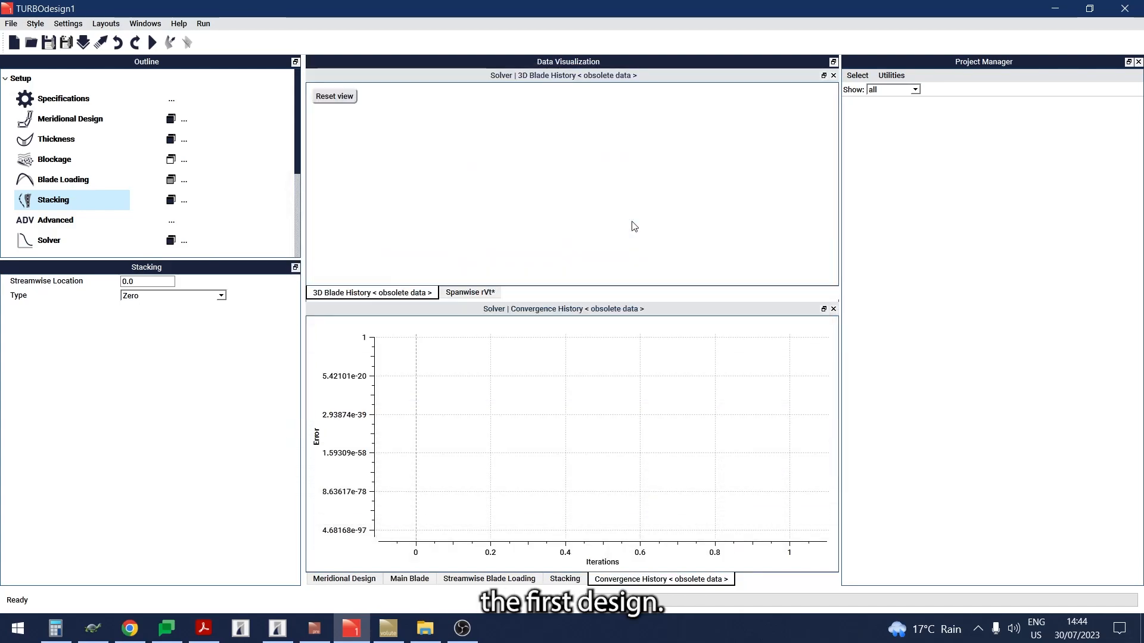
left_click(150, 46)
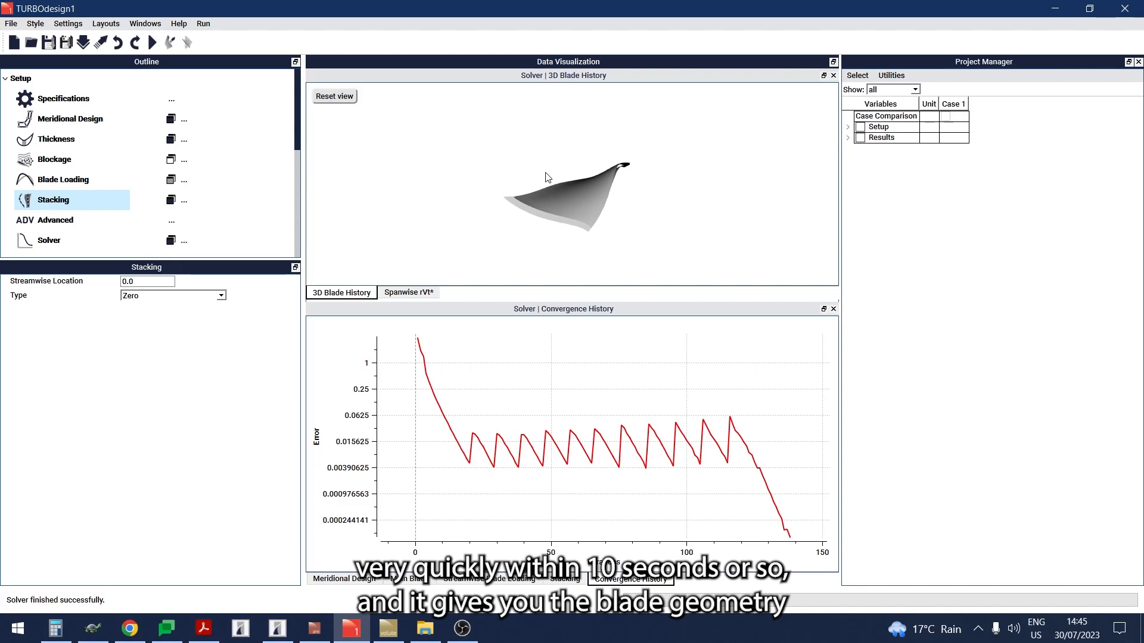
Step: Open the Post Processing 3D plot of the converged rotor and its settings
left_click_drag(557, 179, 569, 196)
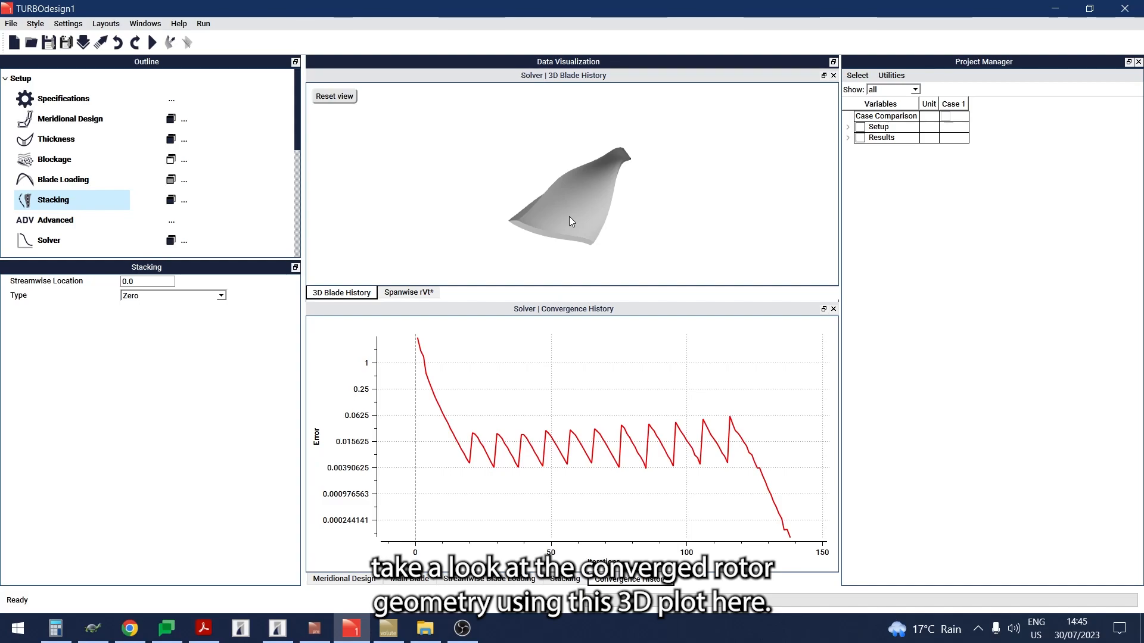
scroll(237, 199, "down", 3)
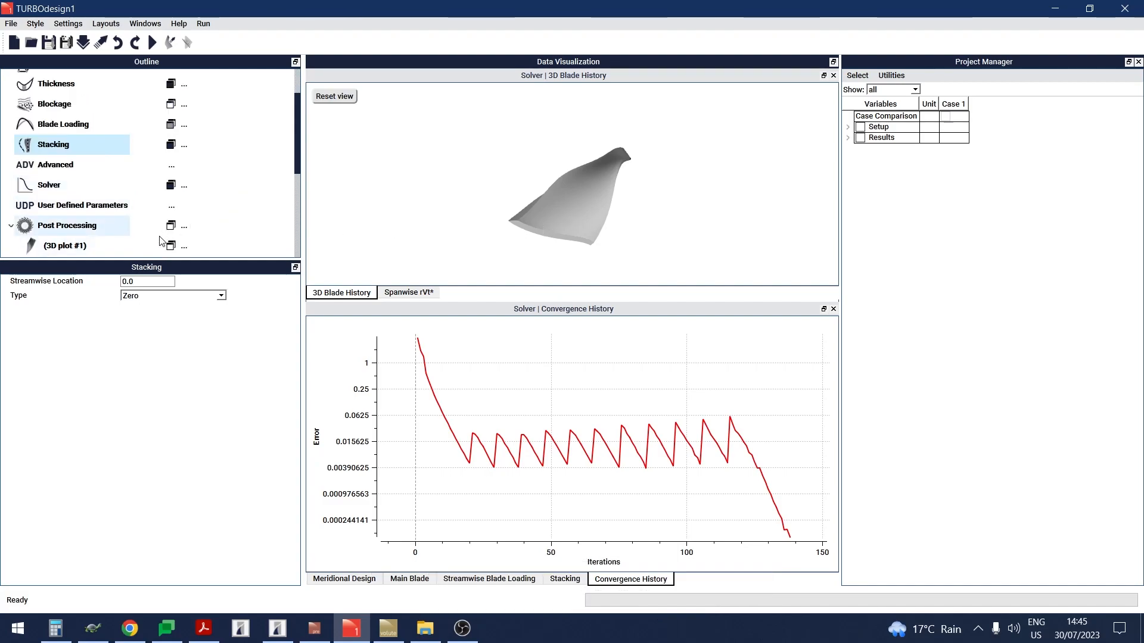
scroll(190, 238, "down", 1)
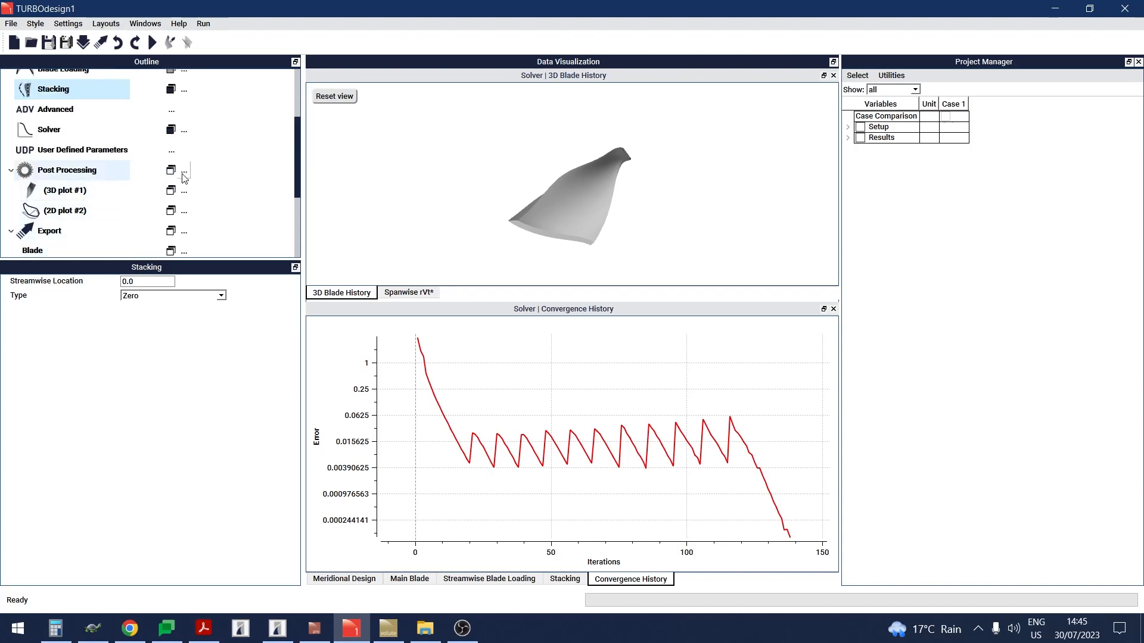
left_click(171, 191)
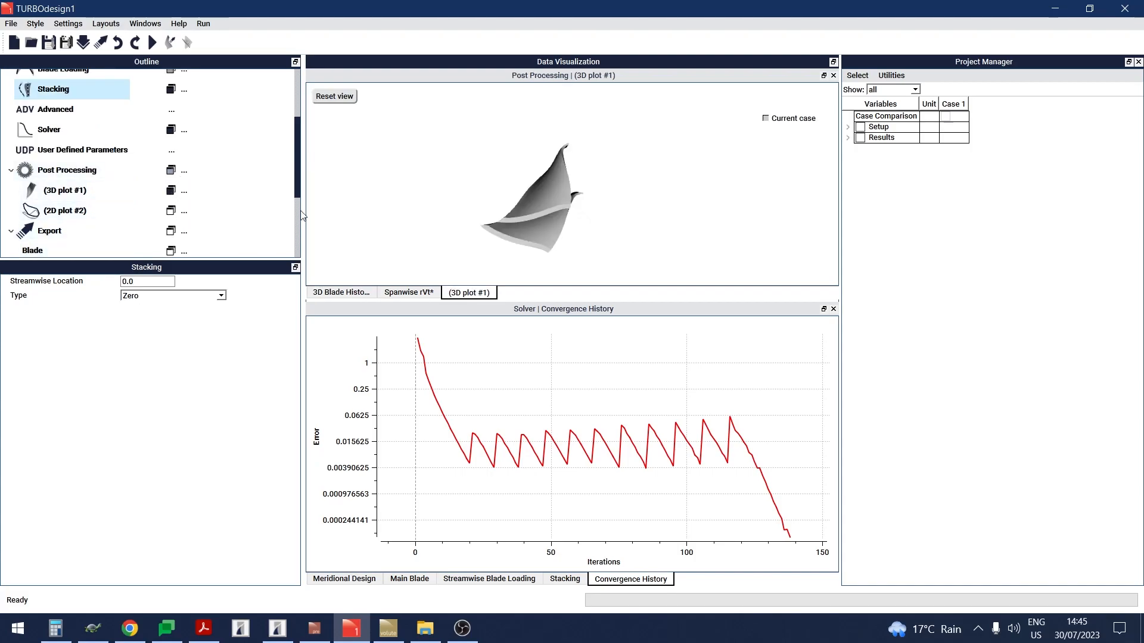
left_click(97, 191)
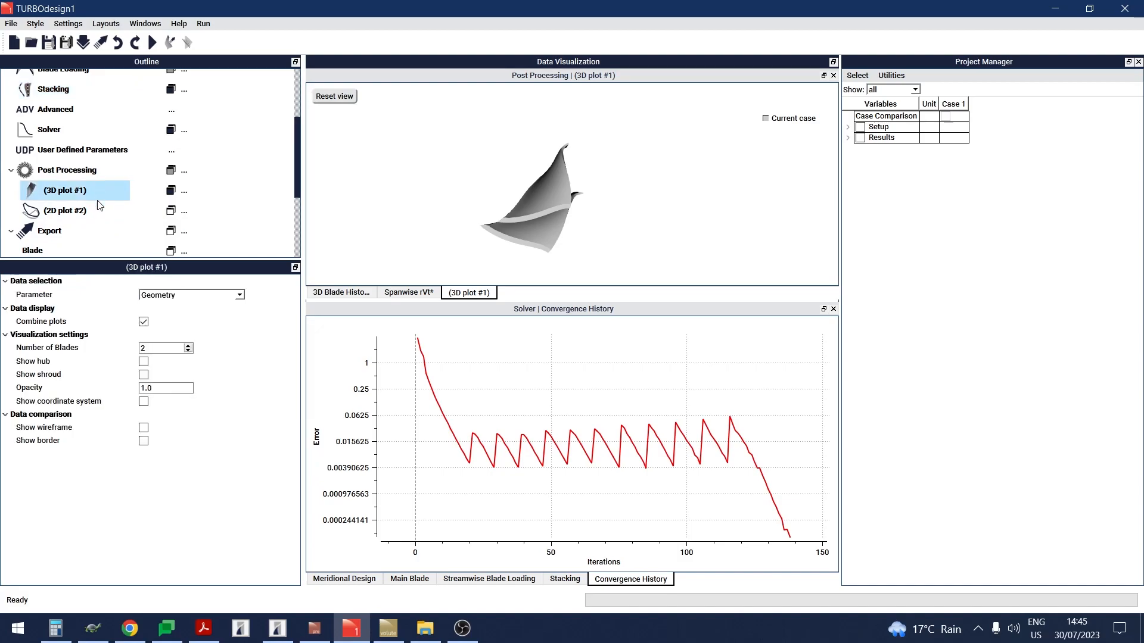
Step: Set the 3D plot to 11 blades with the hub shown, then open the 2D static pressure plot
left_click(188, 347)
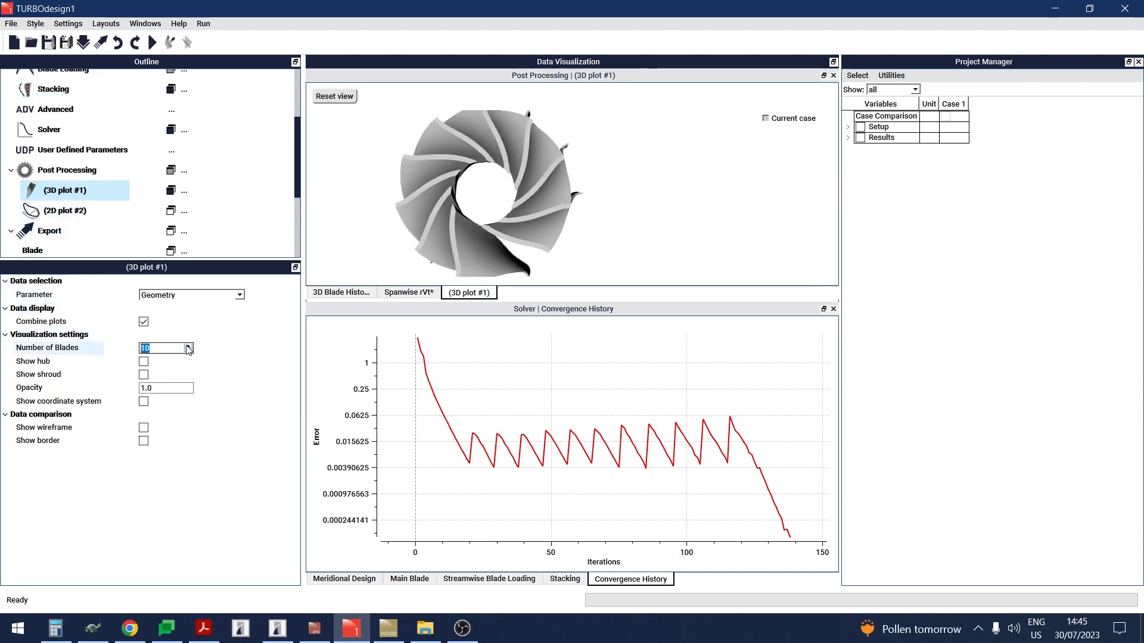
left_click(188, 346)
left_click(144, 362)
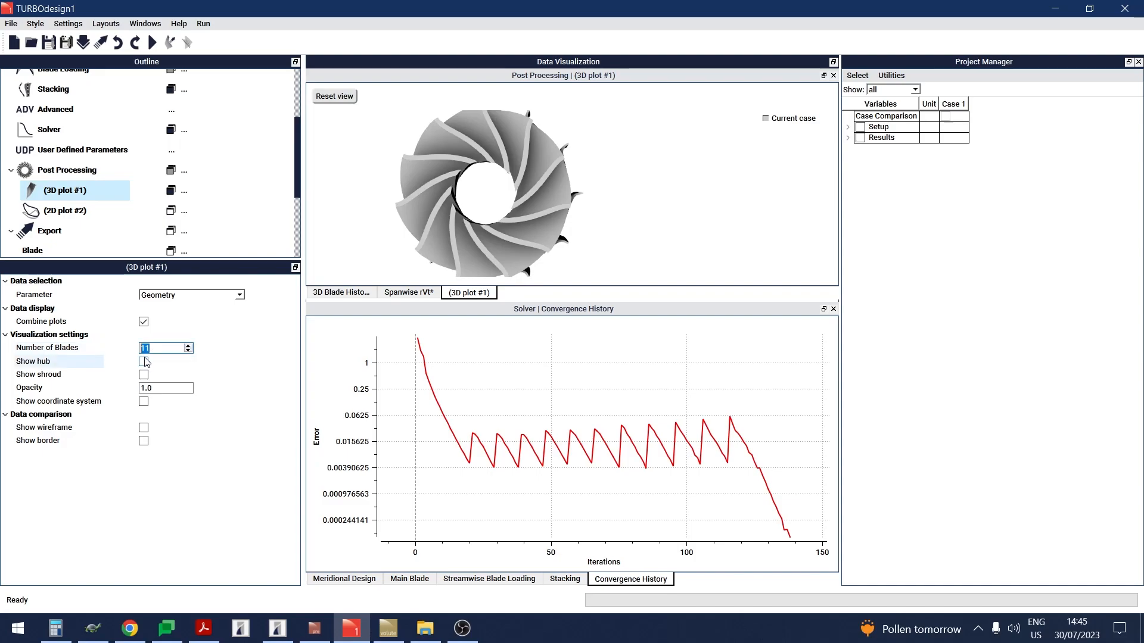
left_click_drag(475, 208, 577, 213)
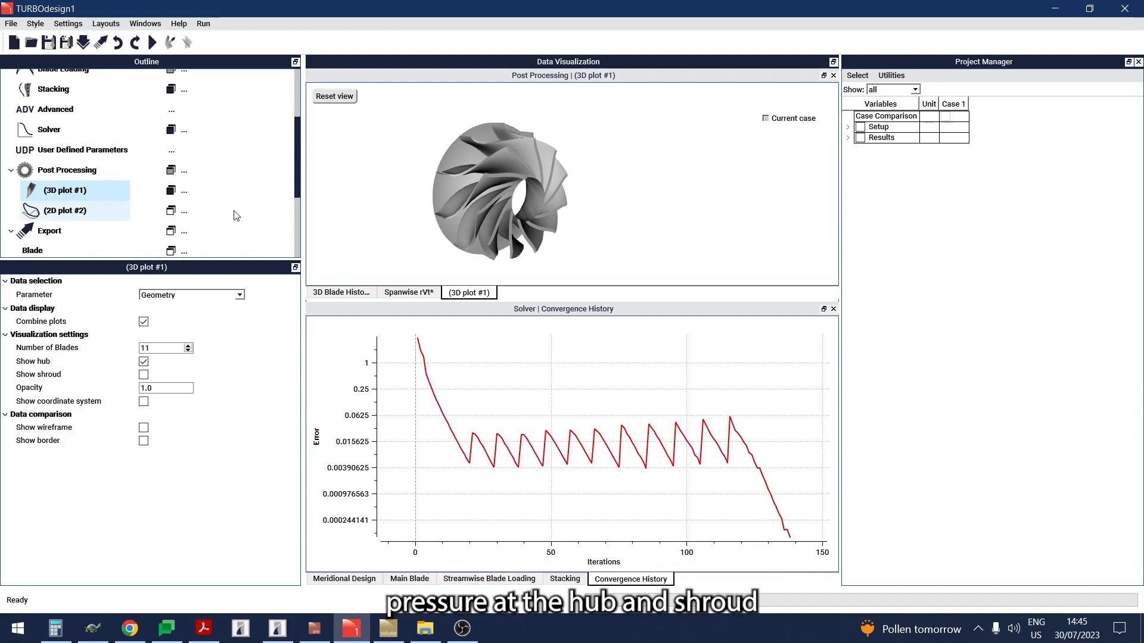
left_click(171, 211)
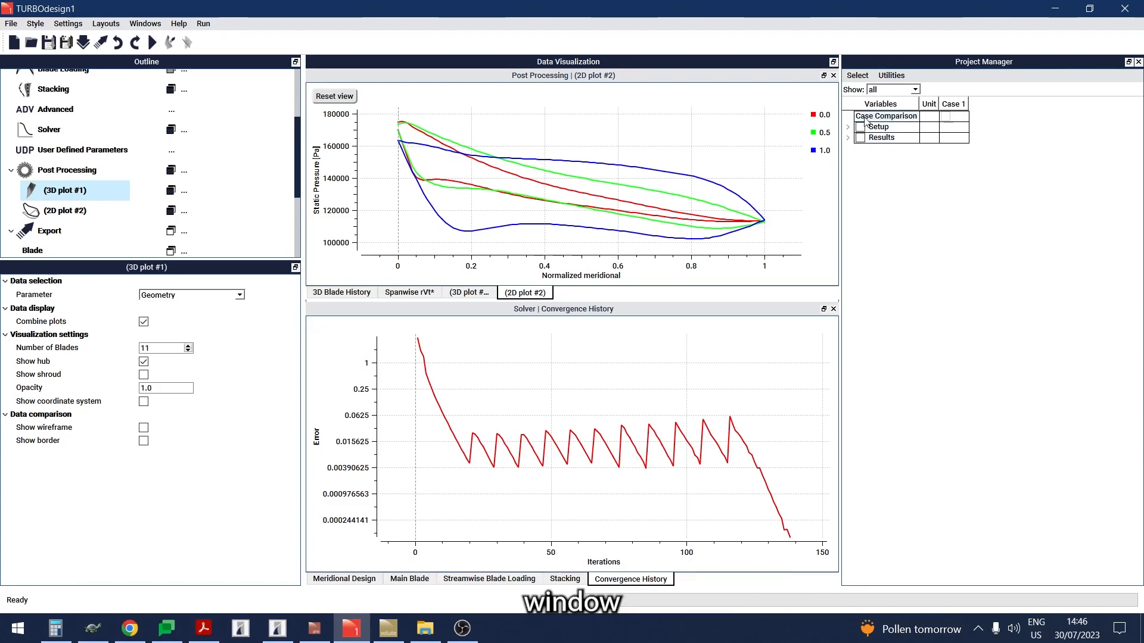
Step: Inspect the performance, geometry and user-defined result parameters of the case in the Project Manager
left_click(848, 137)
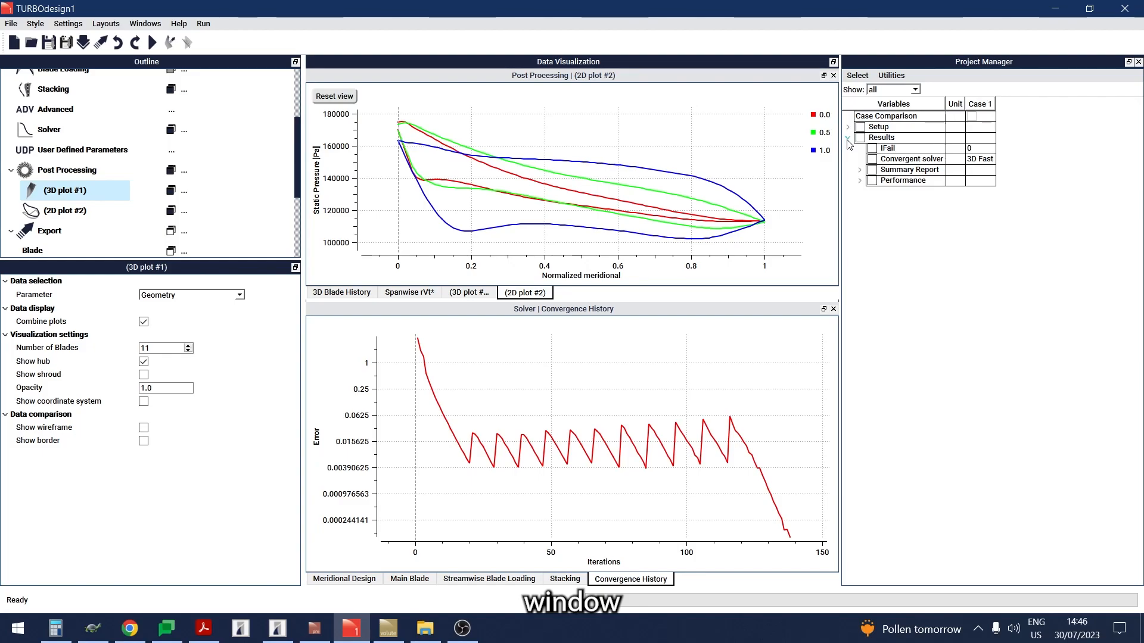
left_click(859, 181)
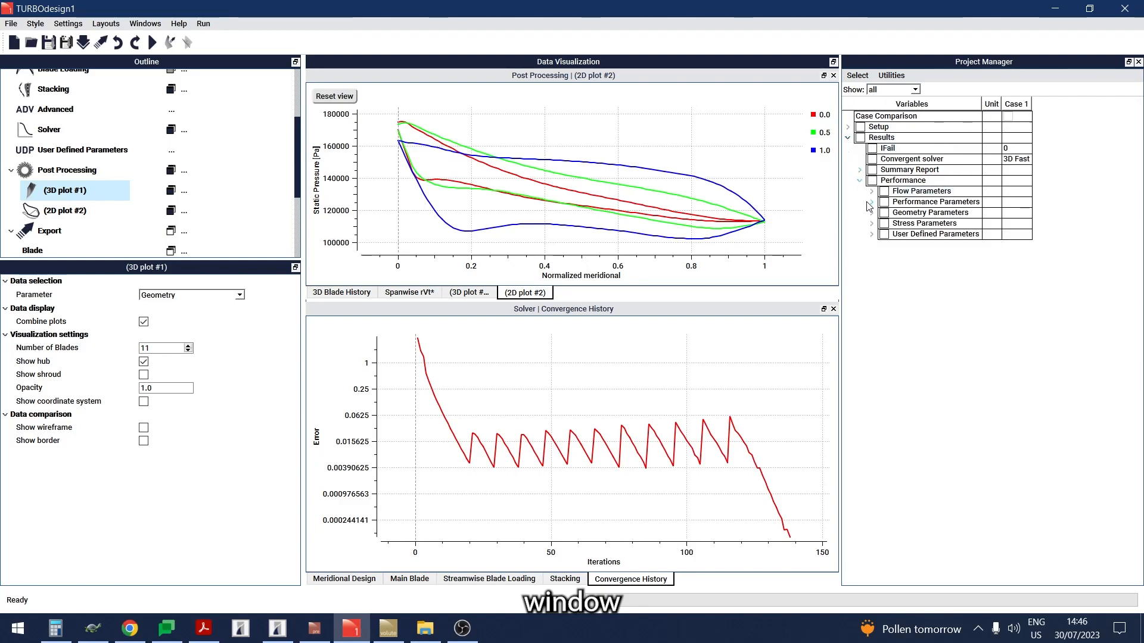
left_click(871, 202)
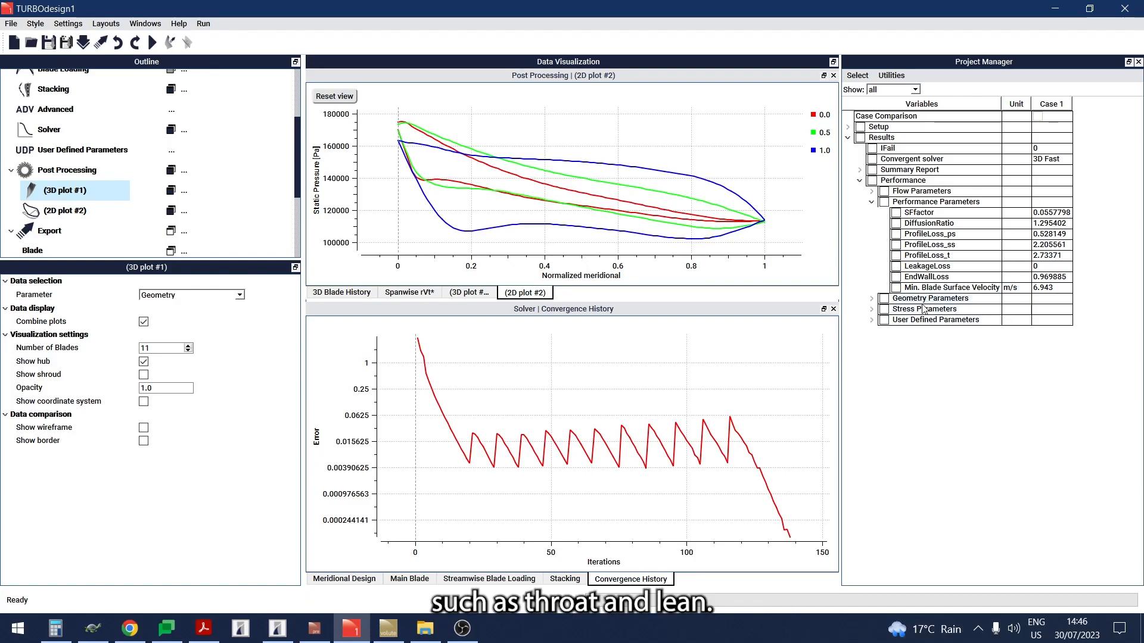
left_click(871, 298)
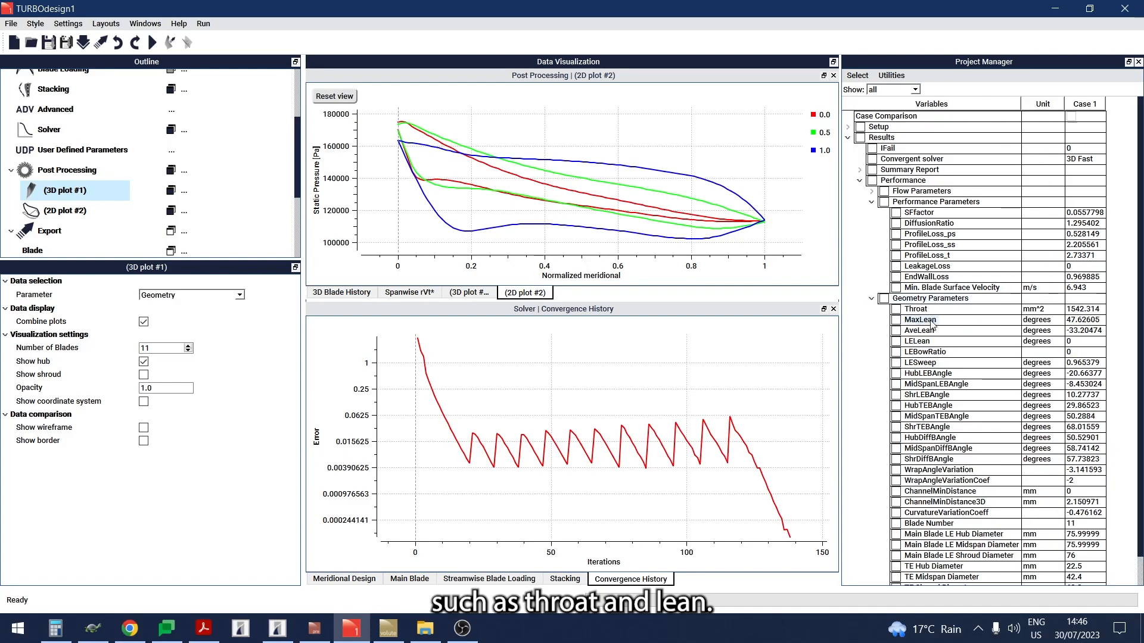
left_click(109, 150)
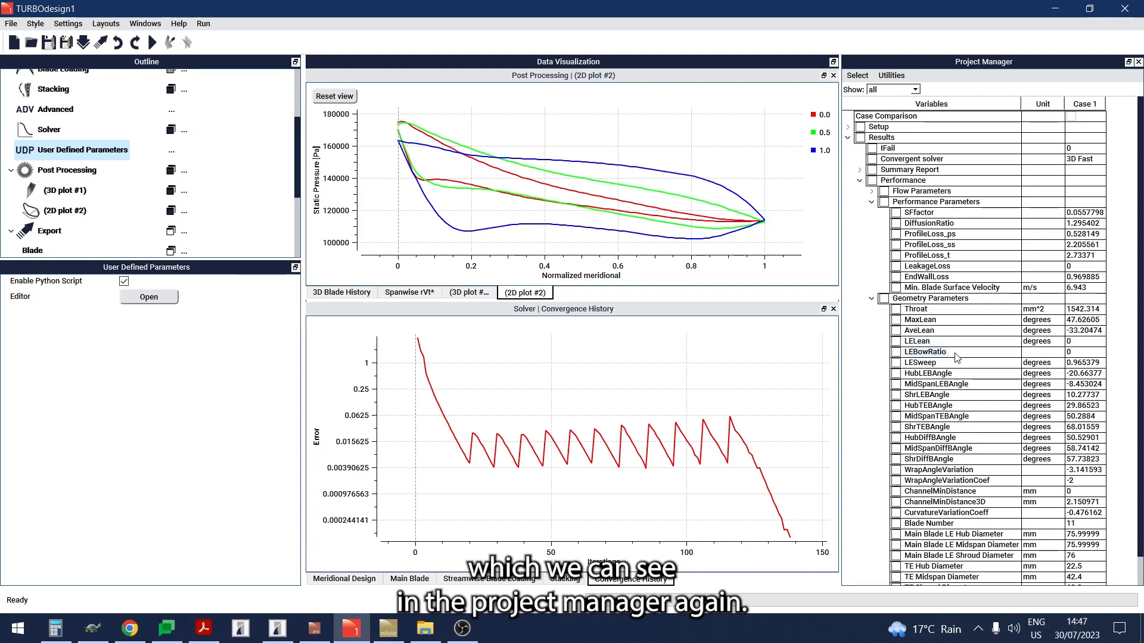
scroll(936, 358, "down", 1)
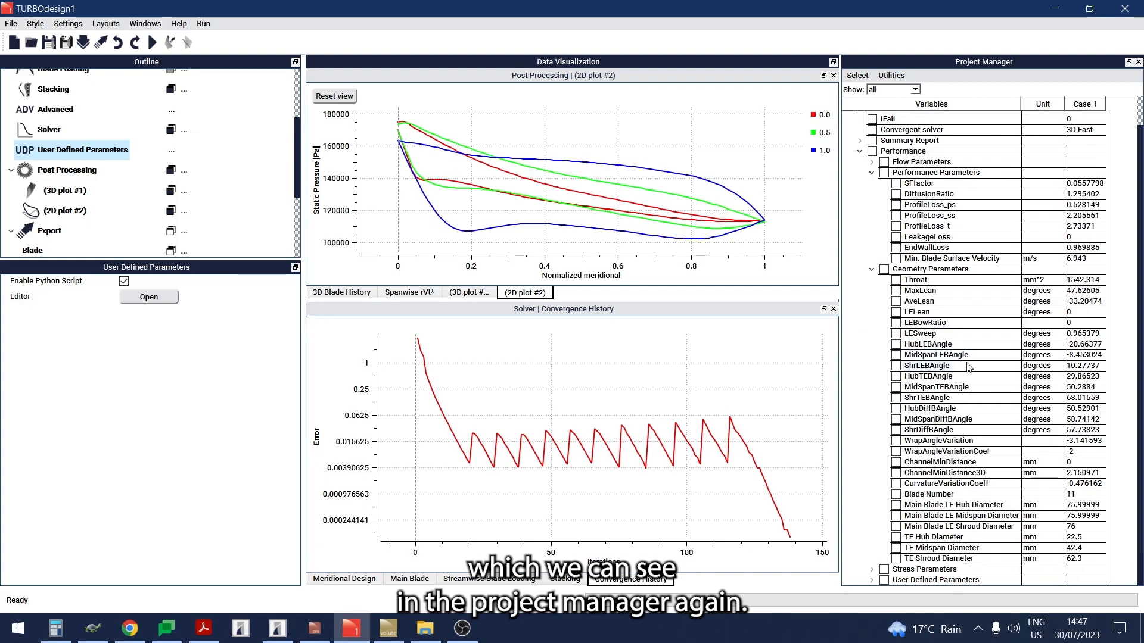
left_click(872, 581)
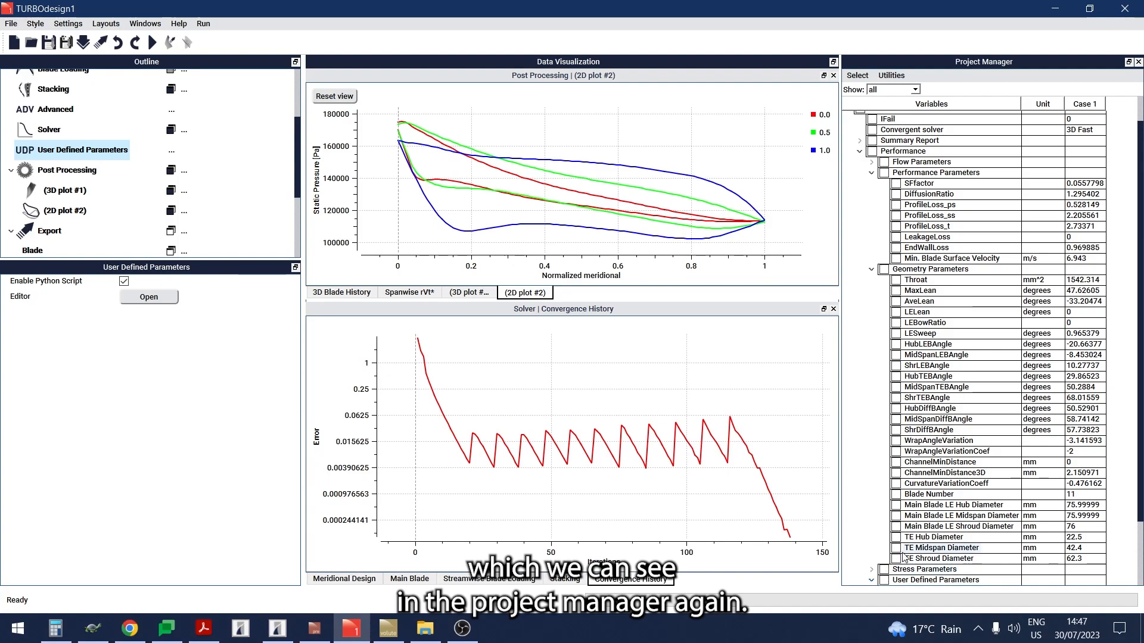
scroll(926, 405, "down", 2)
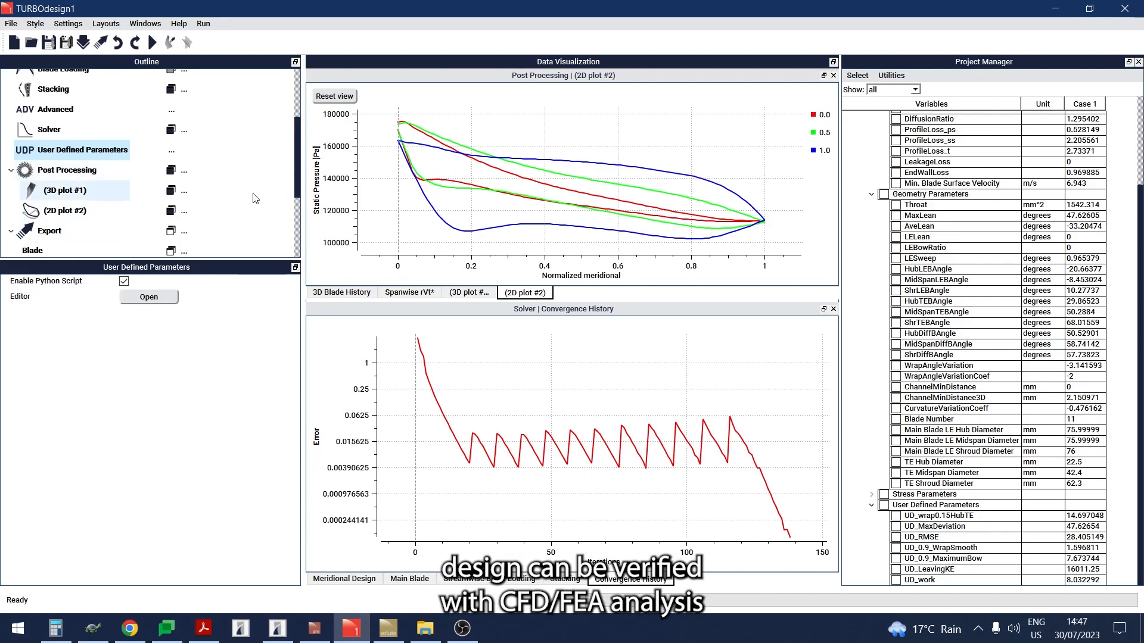
scroll(273, 203, "down", 5)
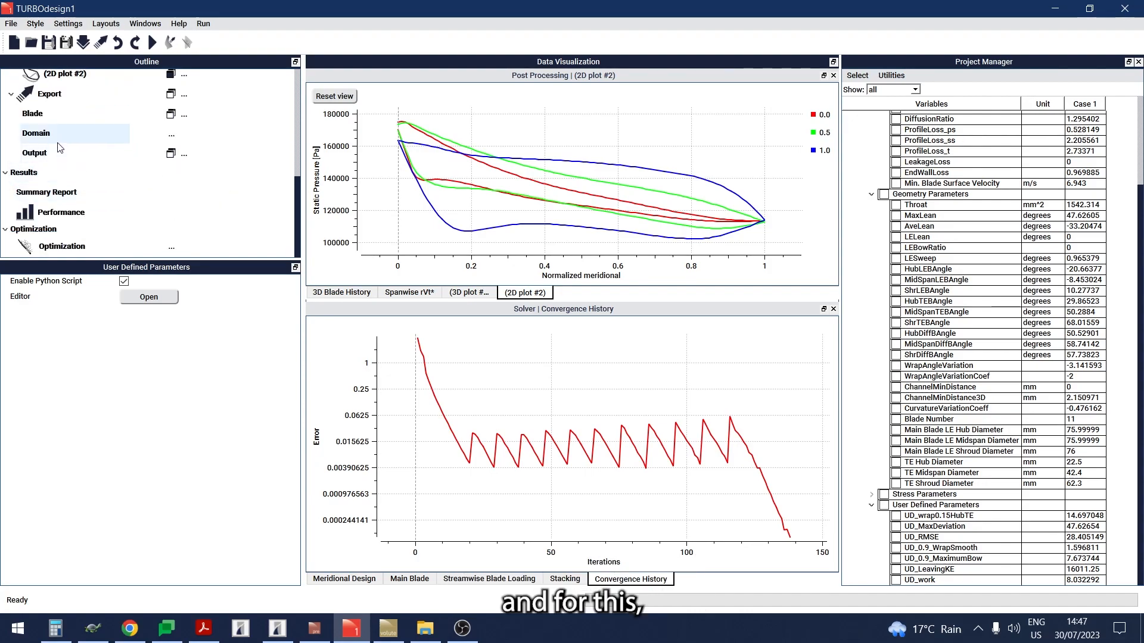
Step: Review the export domain settings, keeping the CFD single passage domain type
left_click(59, 148)
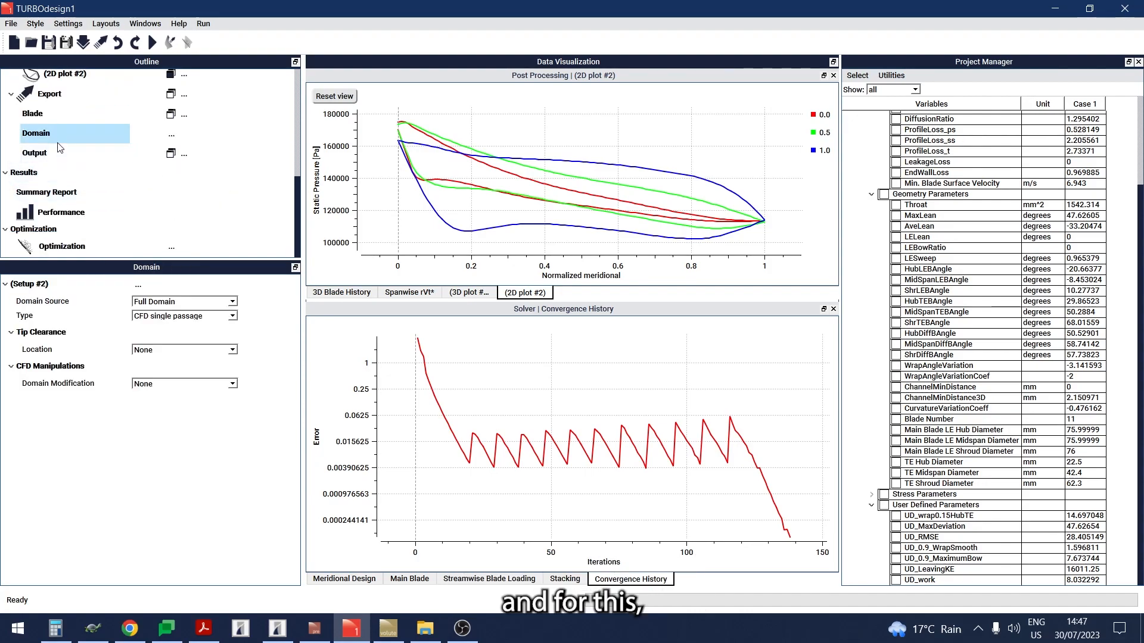
left_click(215, 316)
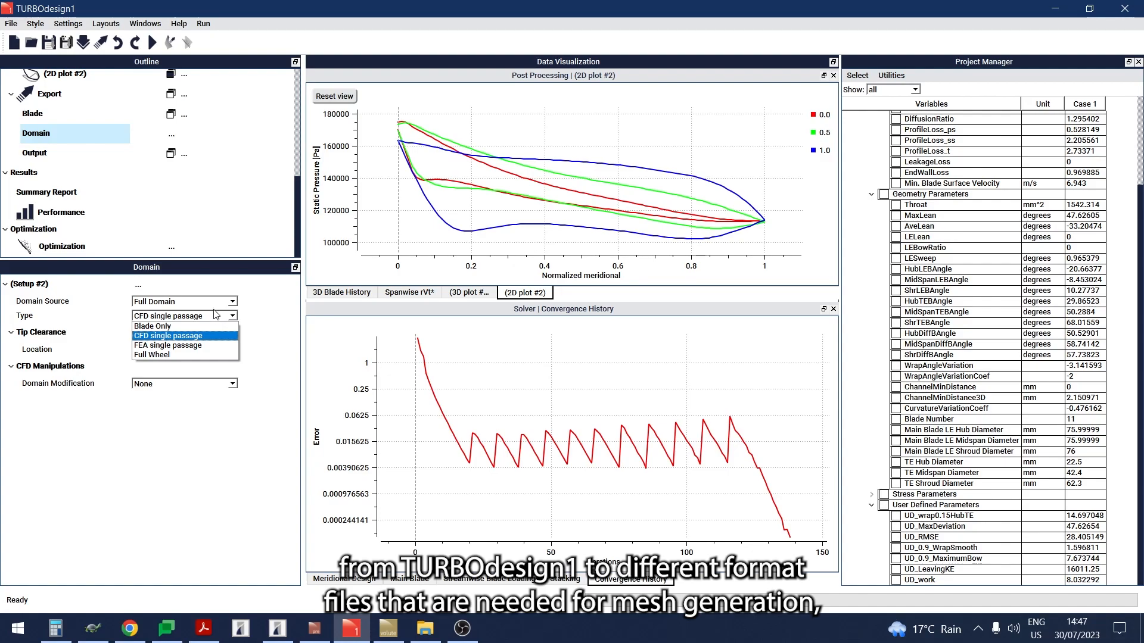
left_click(216, 314)
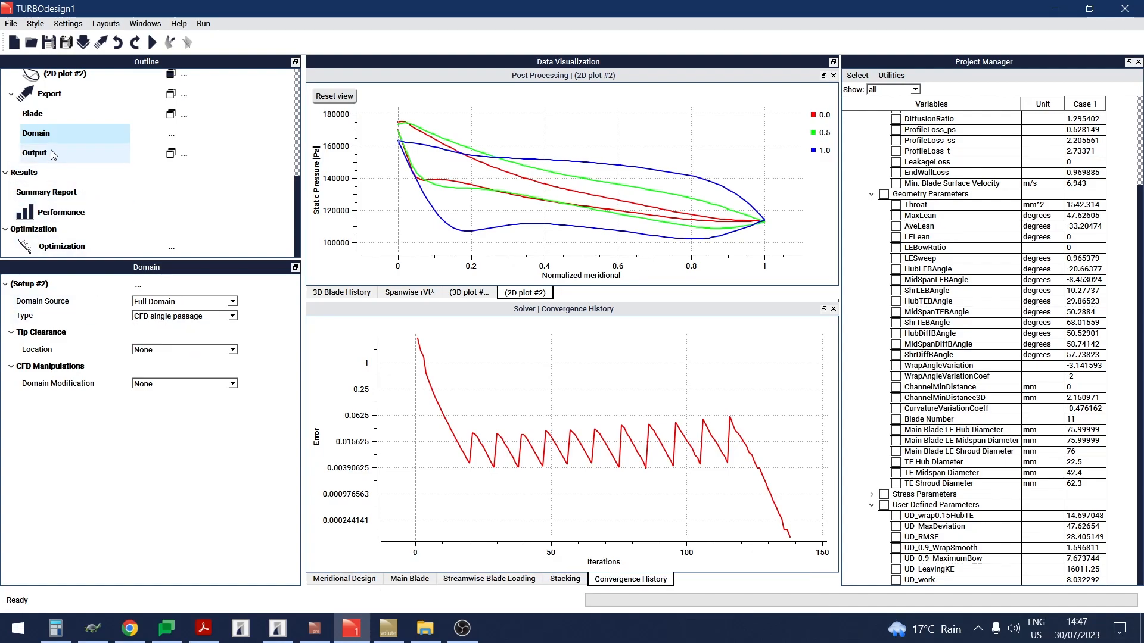
Step: Review the export output settings, keeping the TurboGrid output format
left_click(36, 152)
left_click(215, 327)
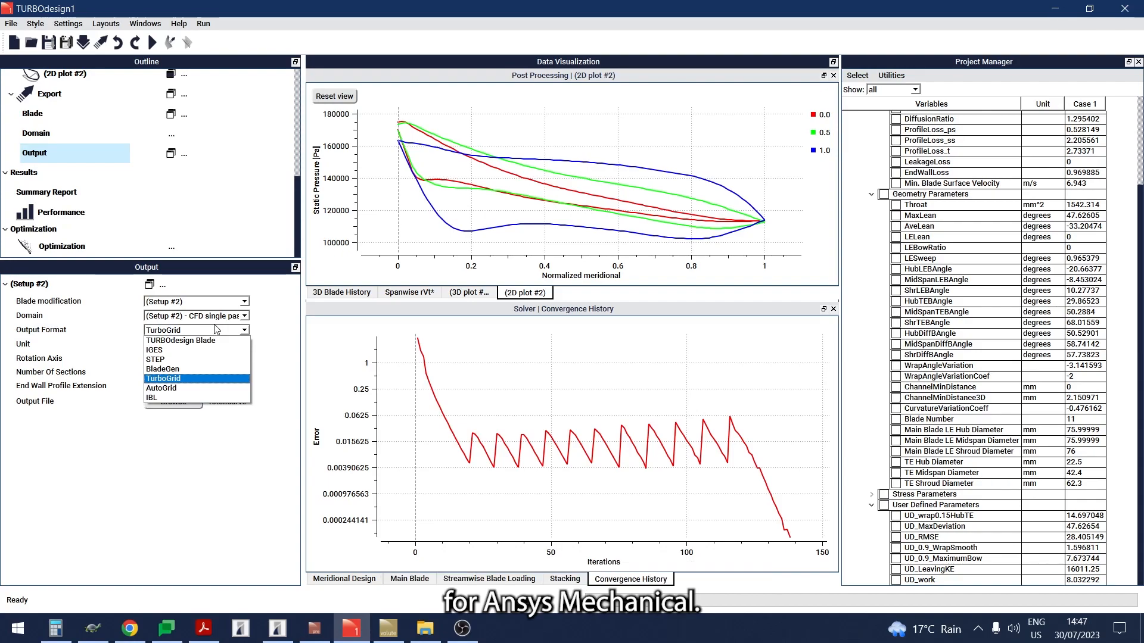
left_click(216, 332)
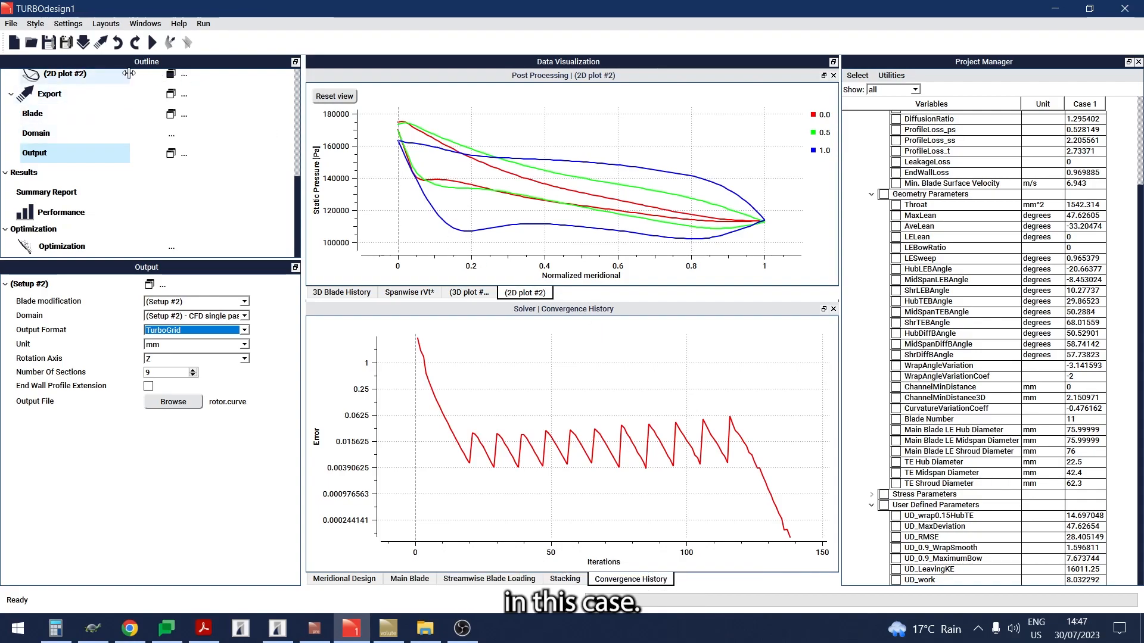
Step: Import the turbine-Nozzle.tds case, discarding unsaved current case data
left_click(83, 47)
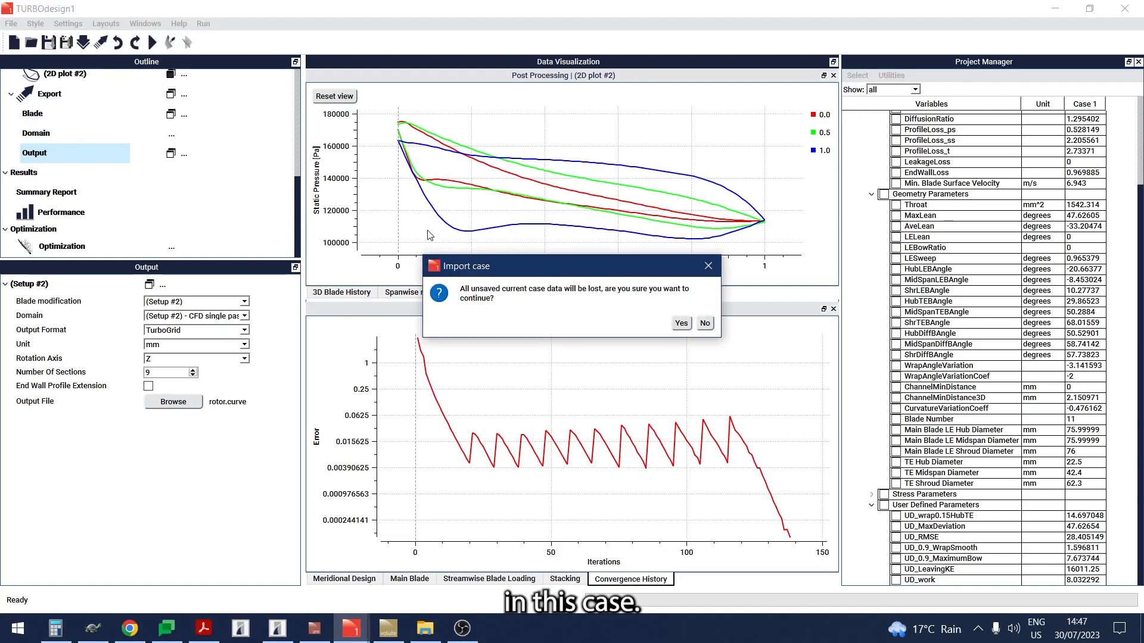
left_click(681, 324)
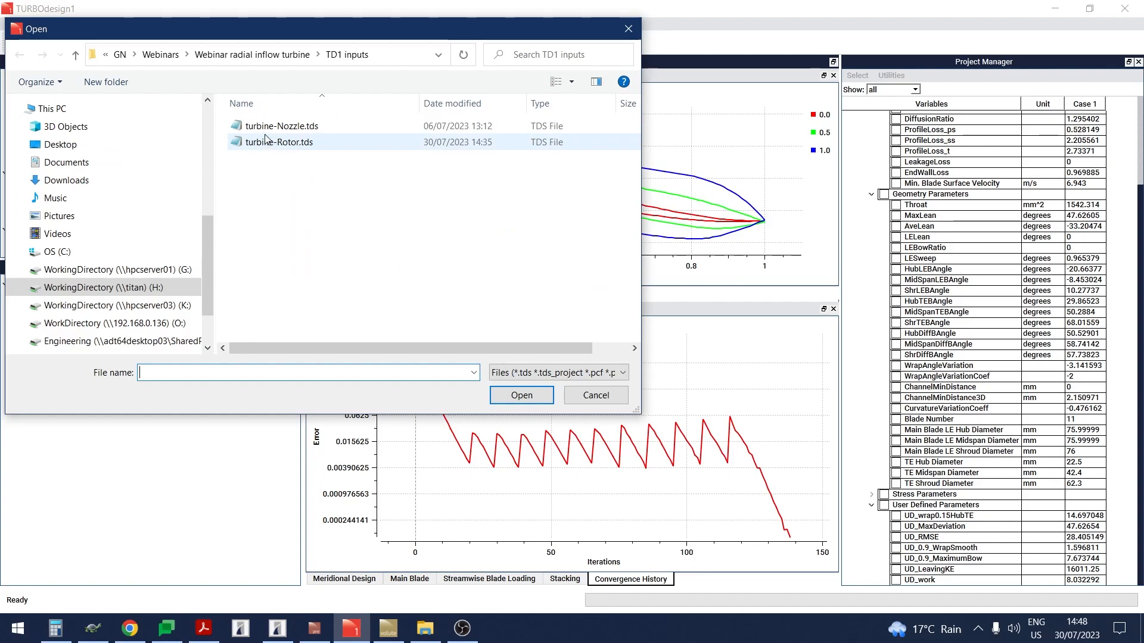
double_click(267, 126)
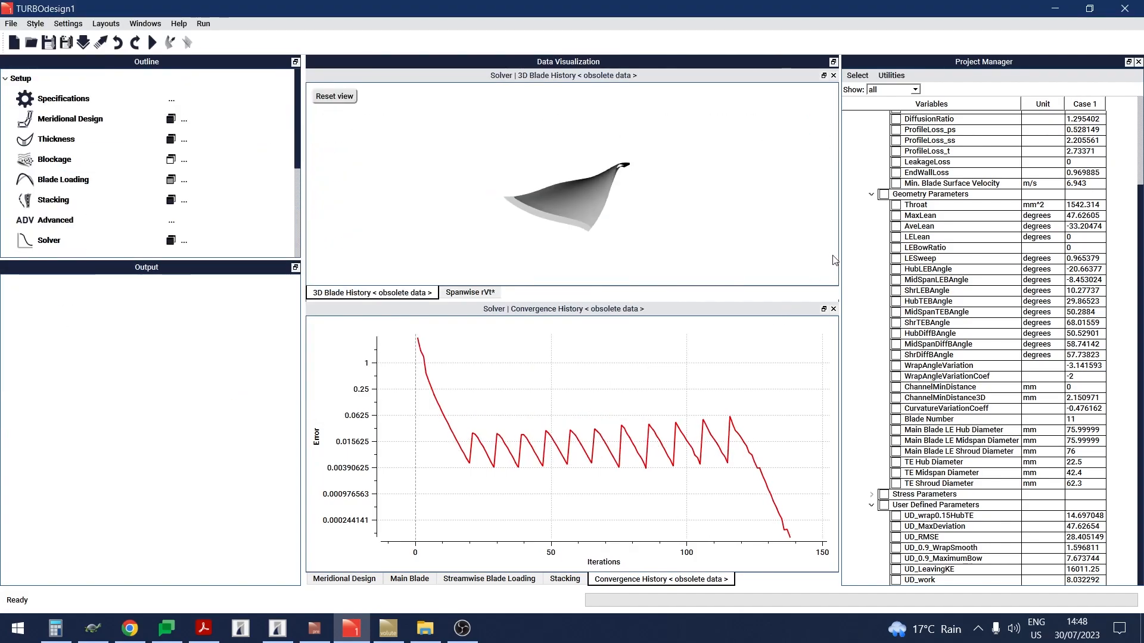
Step: Review the nozzle's meridional design, thickness, blade loading, stacking and solver settings
left_click_drag(839, 259, 782, 256)
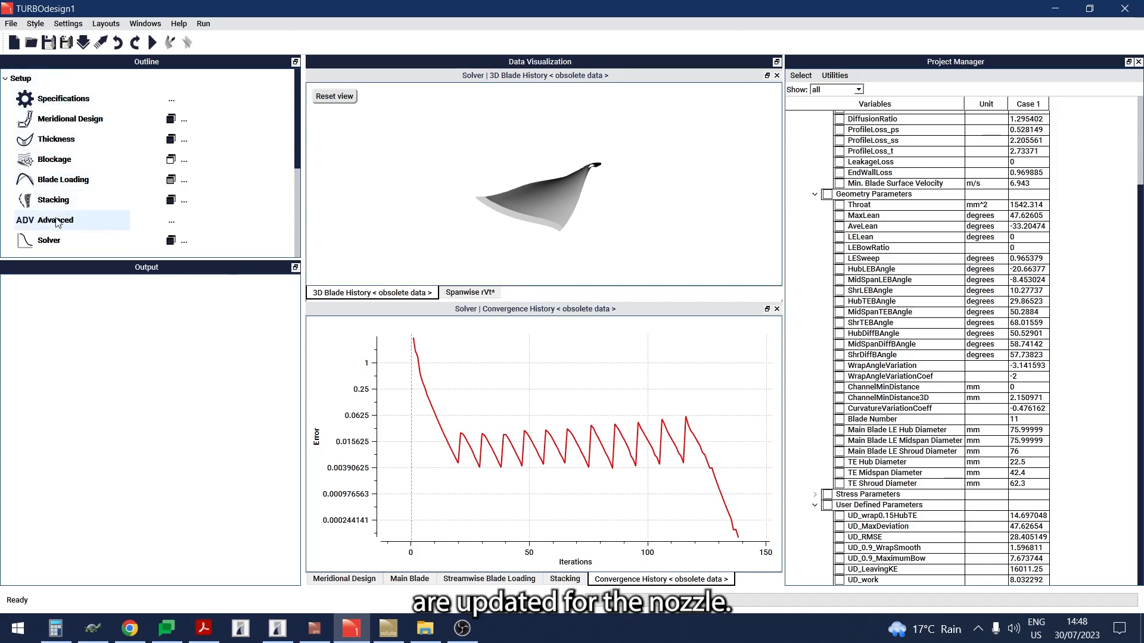
left_click(169, 241)
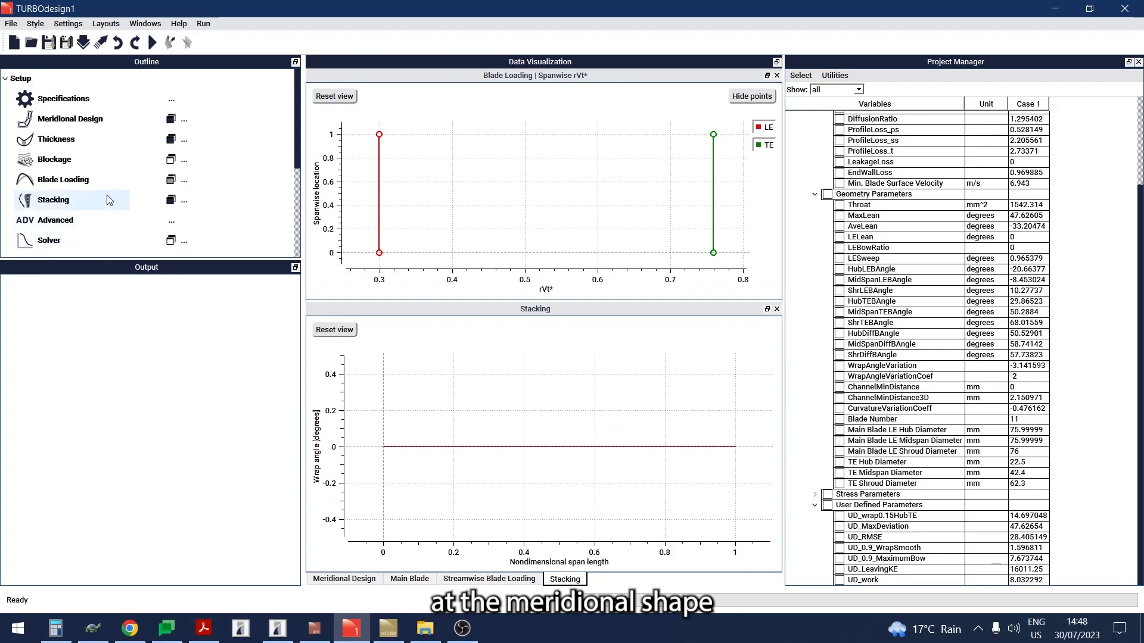
left_click(119, 121)
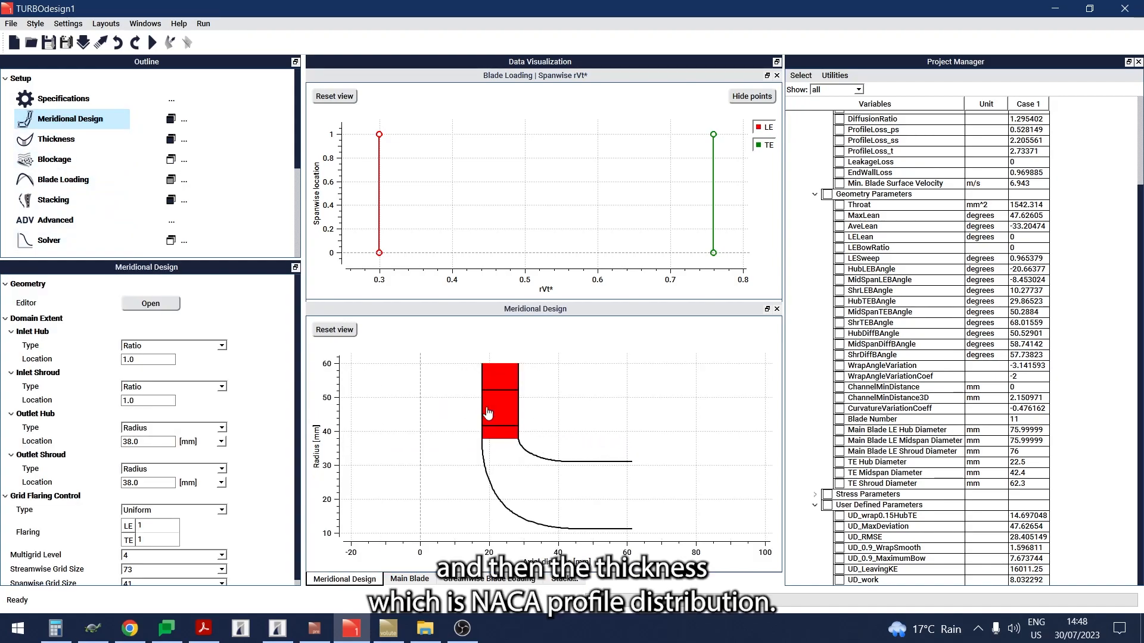
left_click(85, 144)
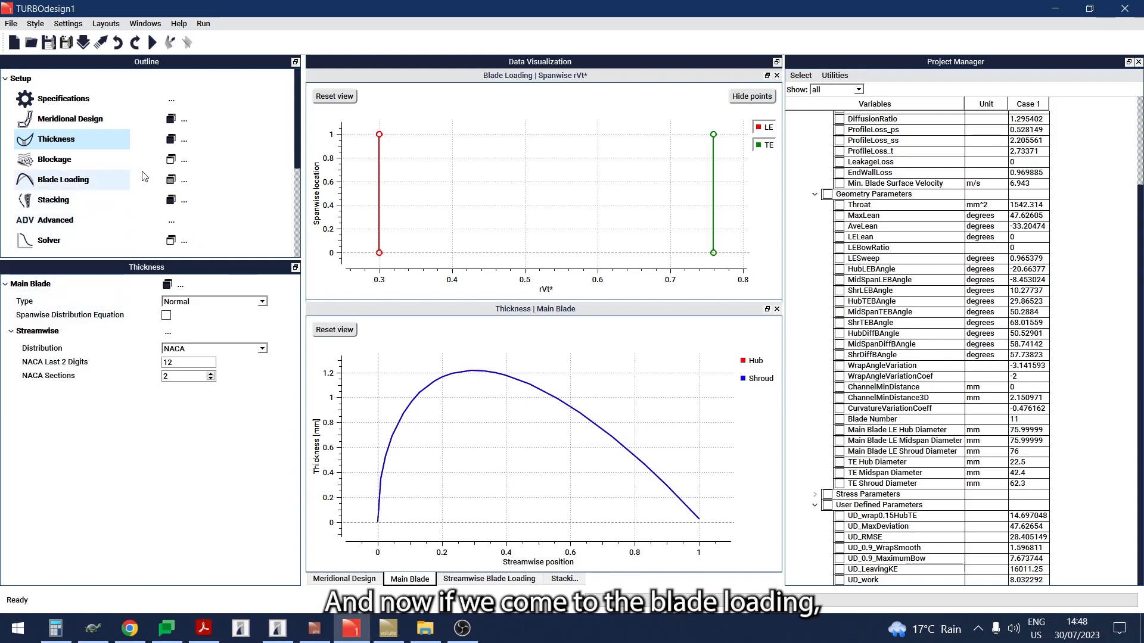
left_click(85, 187)
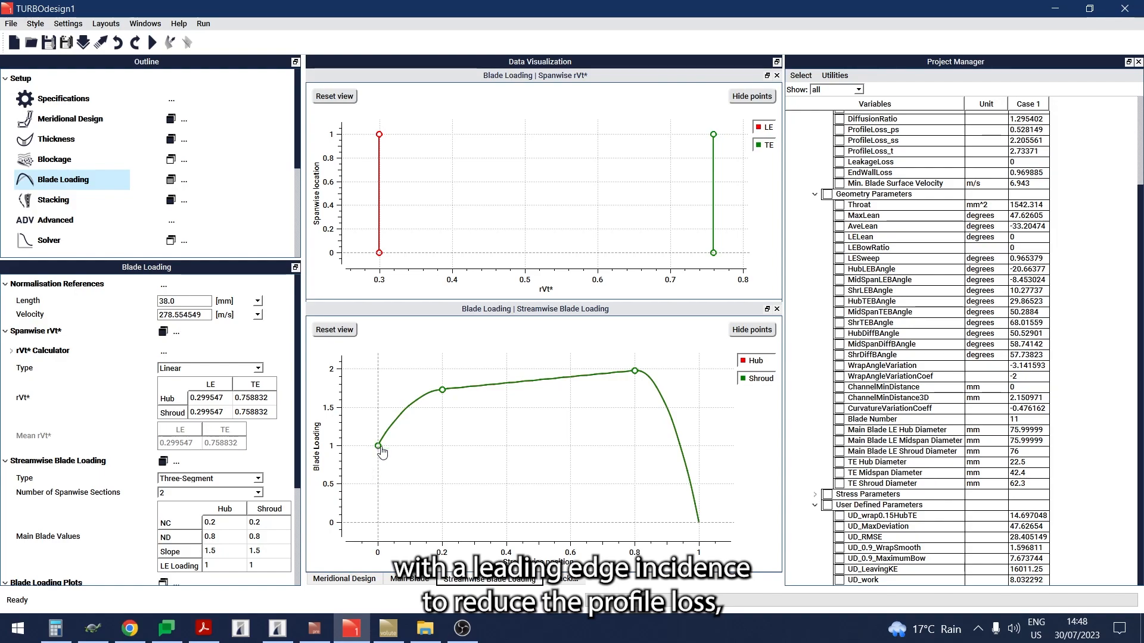
left_click(105, 207)
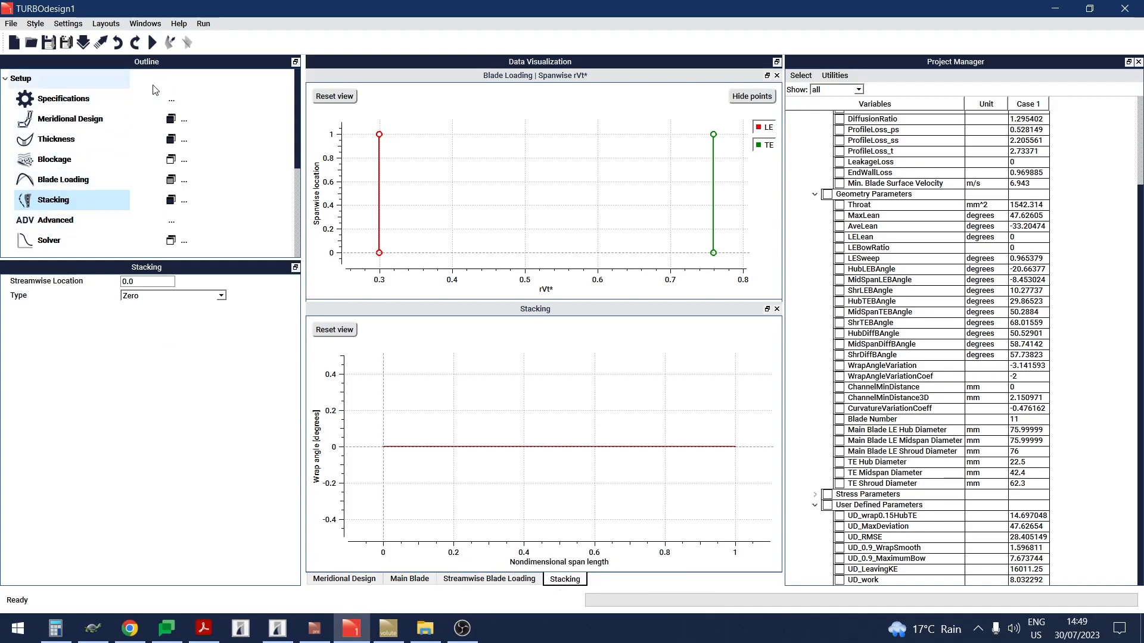
left_click(172, 241)
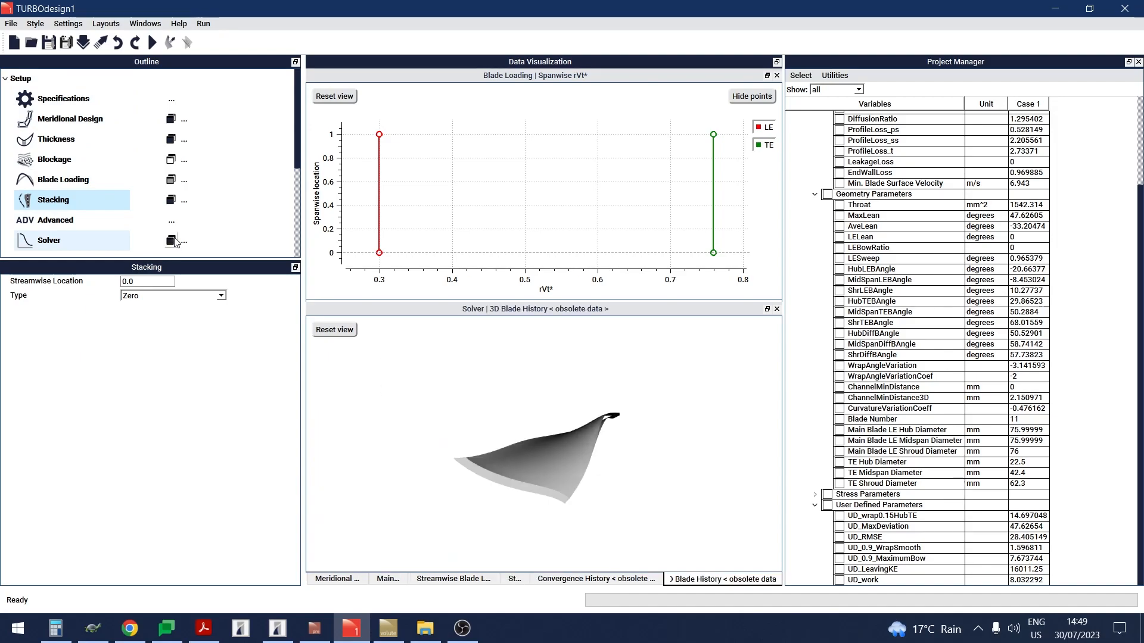
Step: Run the solver for the nozzle design
left_click_drag(551, 310, 534, 220)
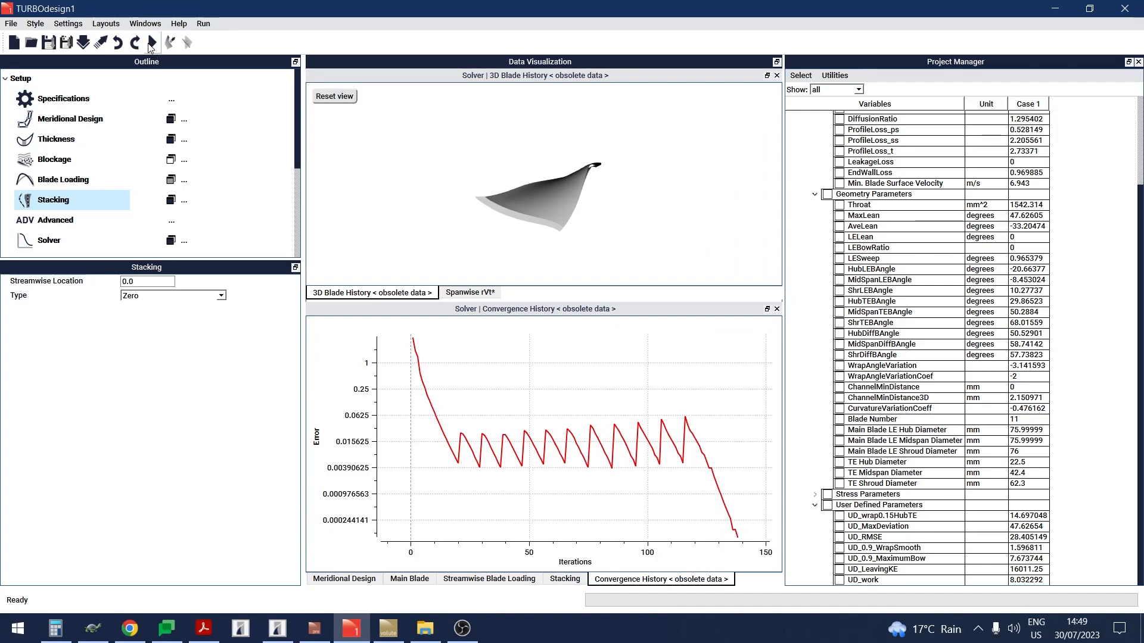
left_click(152, 42)
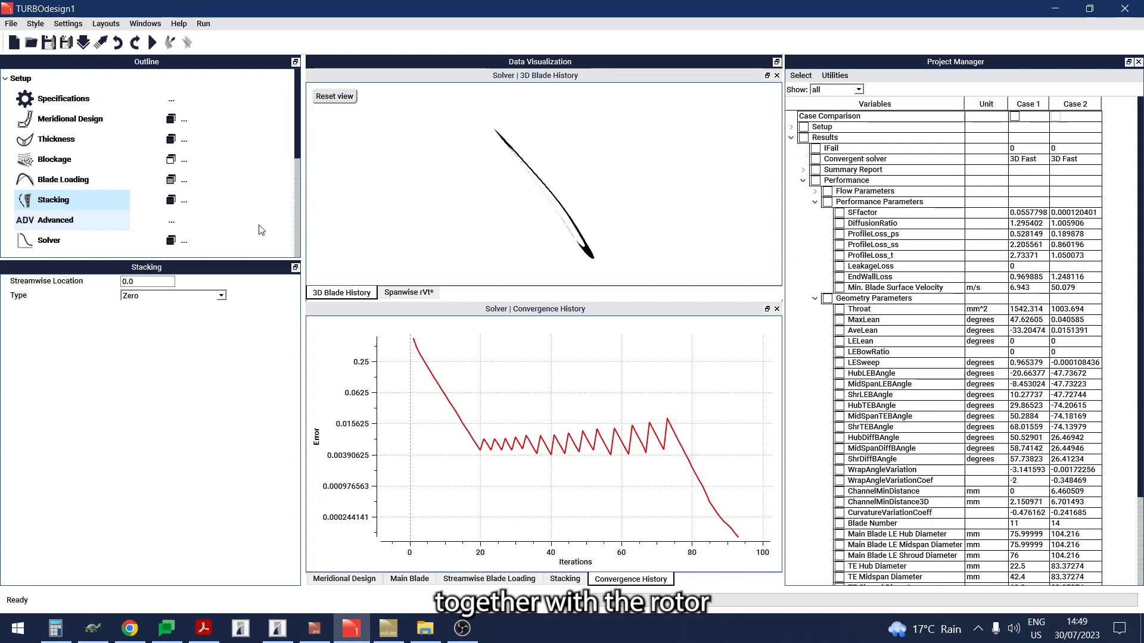
Step: Add a new 3D post-processing plot and enable combined plots
scroll(261, 230, "down", 2)
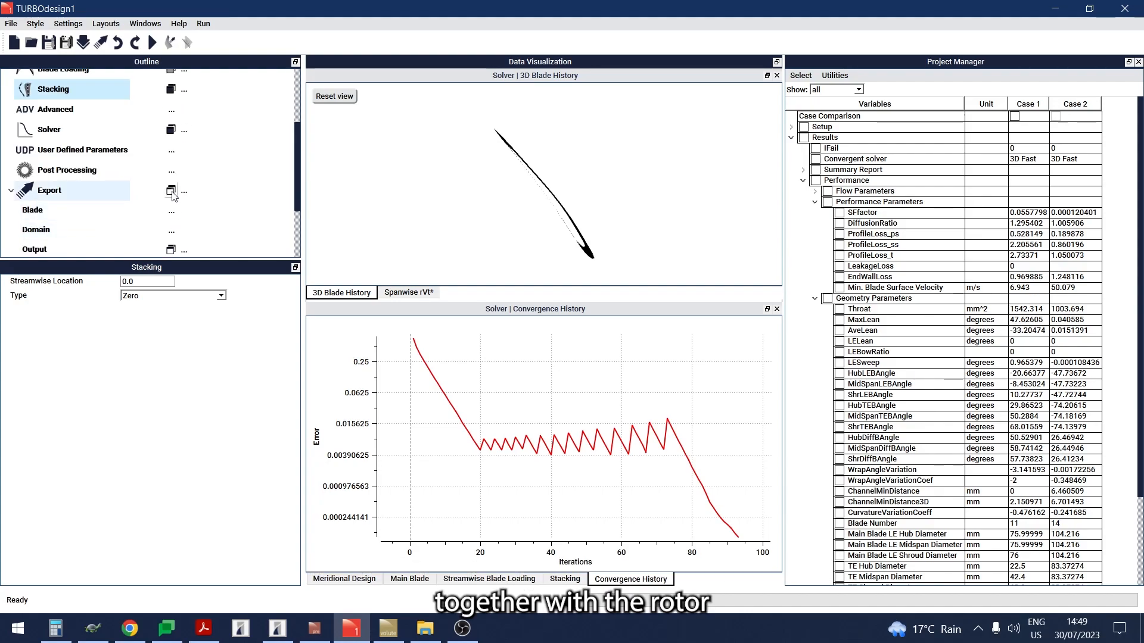
left_click(172, 171)
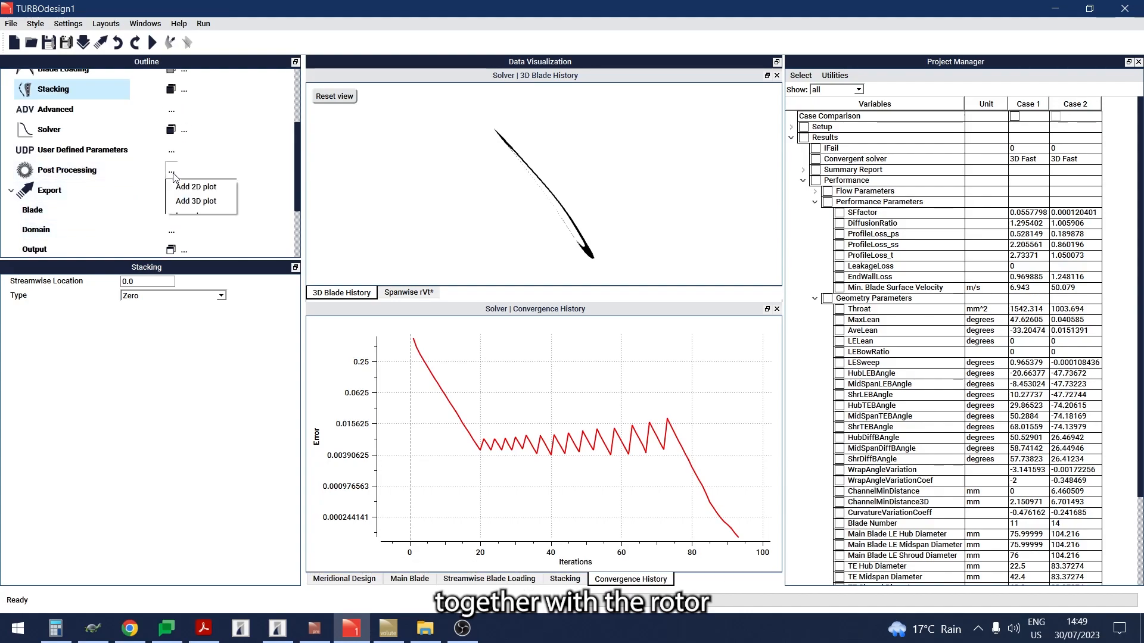
left_click(200, 207)
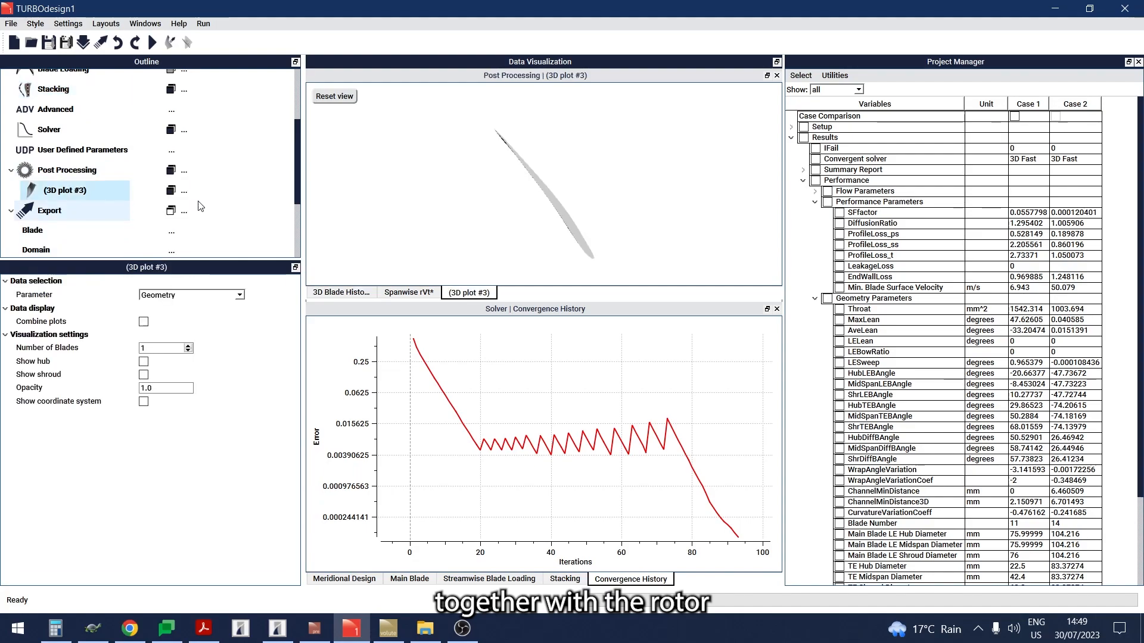
left_click(144, 323)
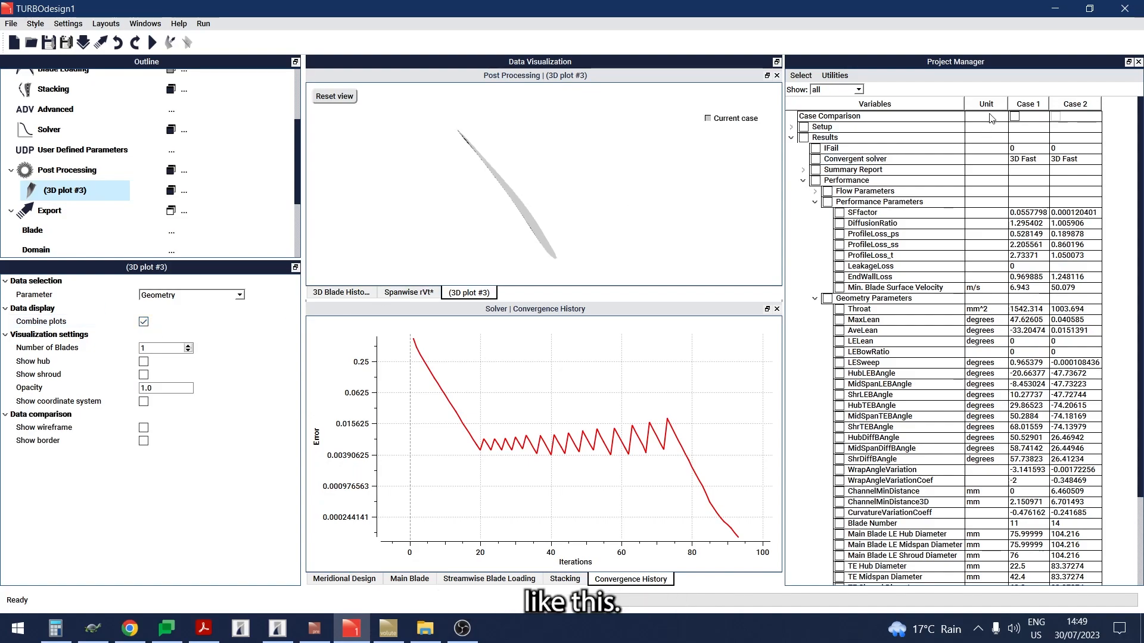
Step: Overlay Case 1 in the 3D plot and set it to 14 blades with the hub shown
left_click(1015, 117)
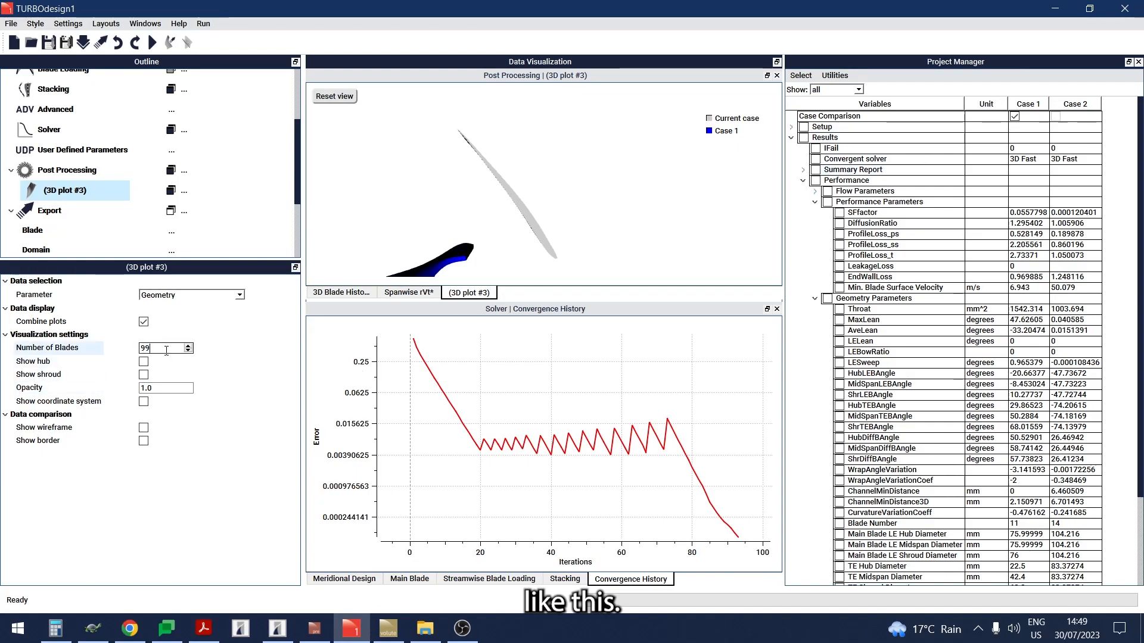
key("Return")
left_click(144, 362)
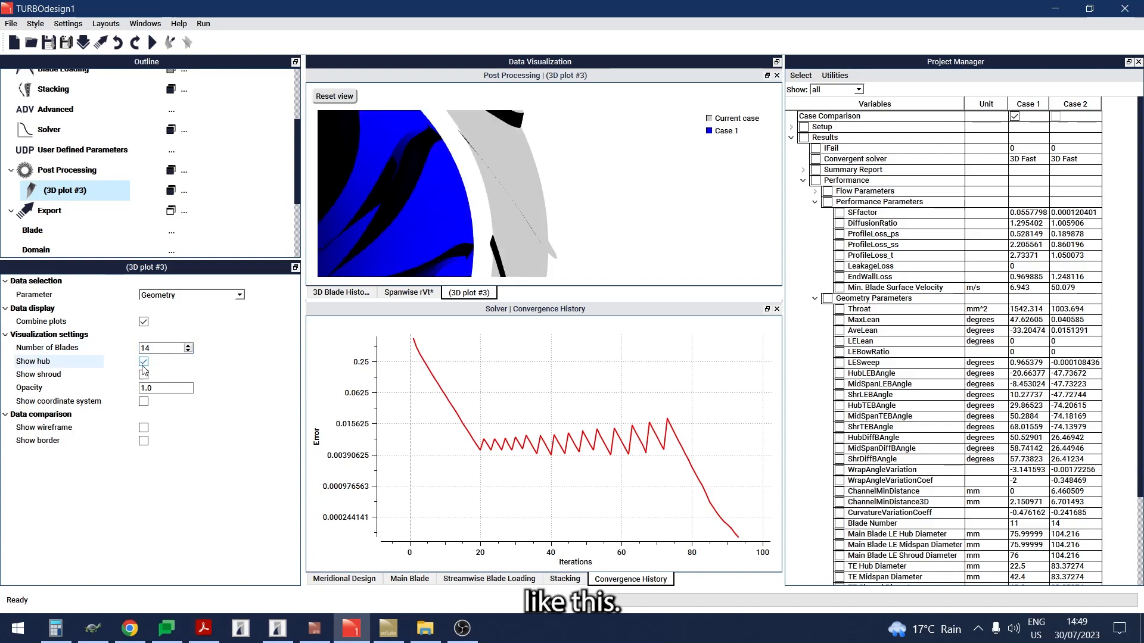
Step: Remove Case 1 from the 3D plot comparison
scroll(513, 196, "down", 5)
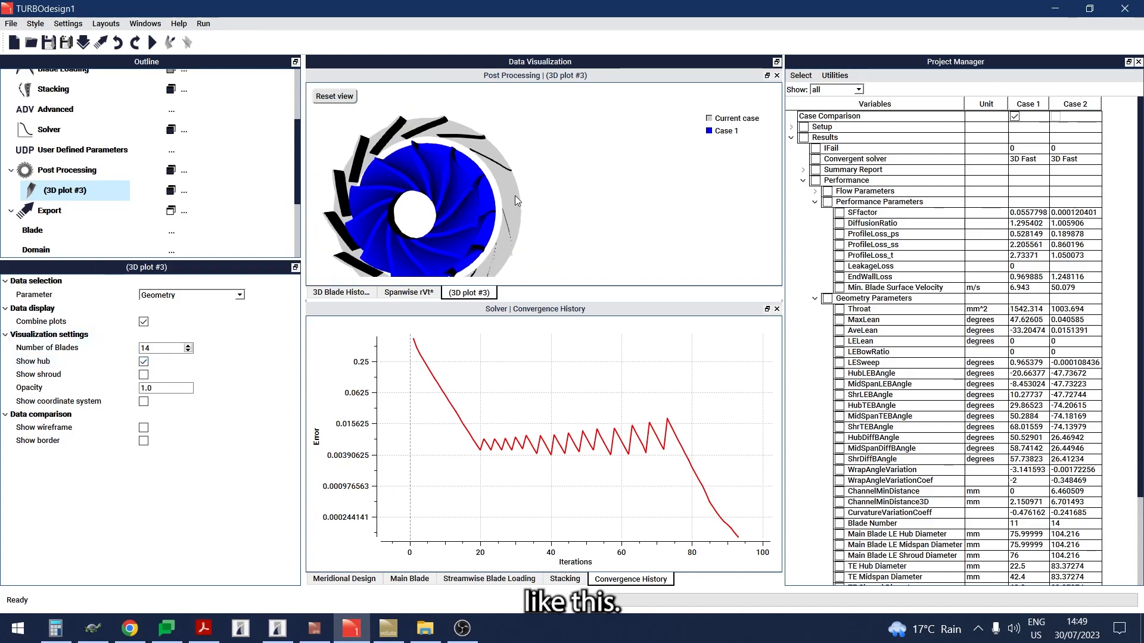
scroll(515, 196, "down", 2)
left_click_drag(412, 208, 514, 199)
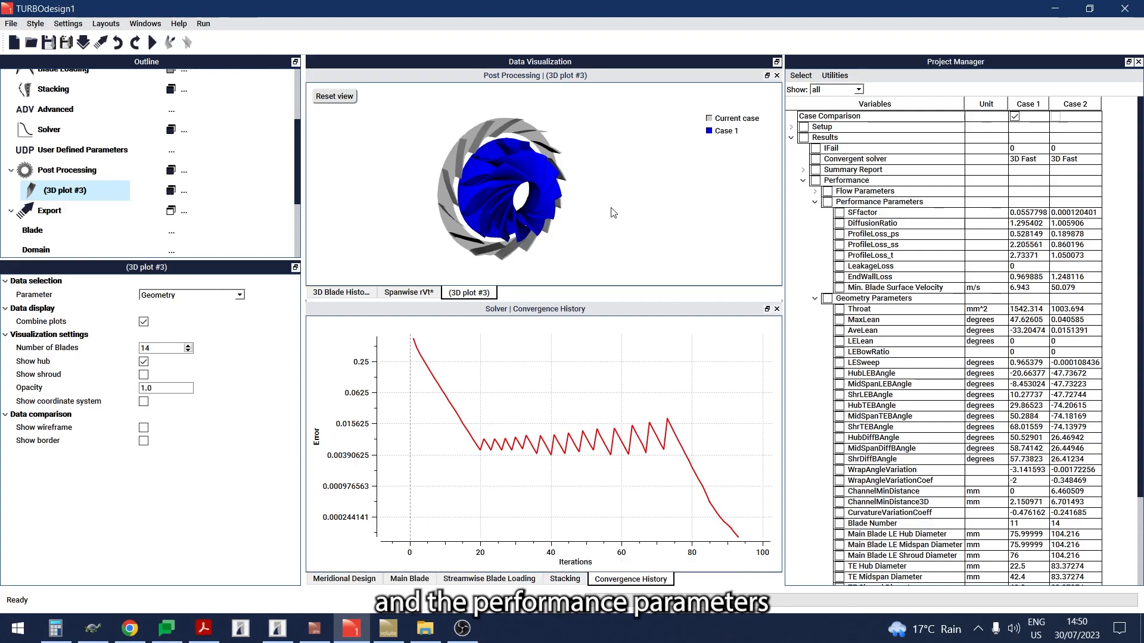
left_click(1015, 117)
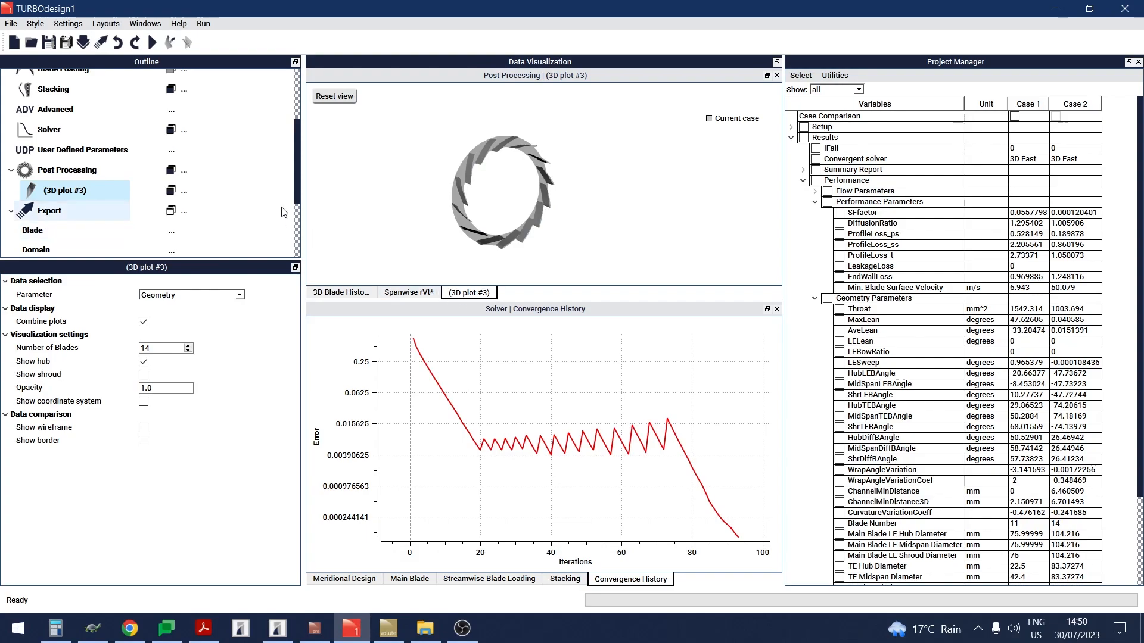
Step: Add a 2D post-processing plot of static pressure along normalized meridional at two locations, 0.0 and 1.0
left_click(200, 187)
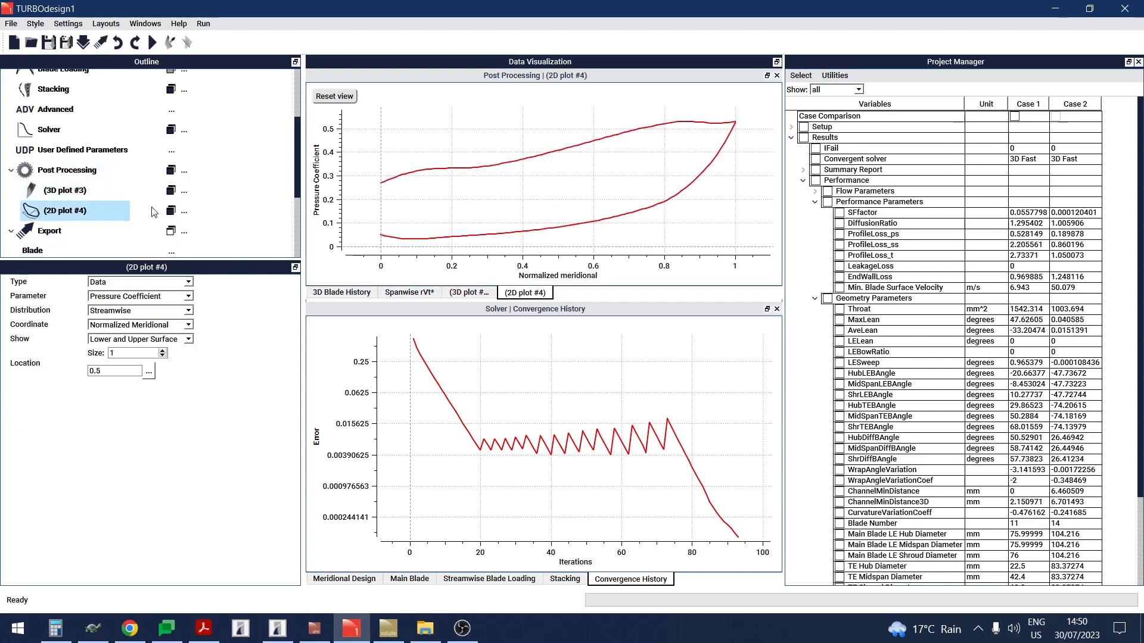
left_click(143, 301)
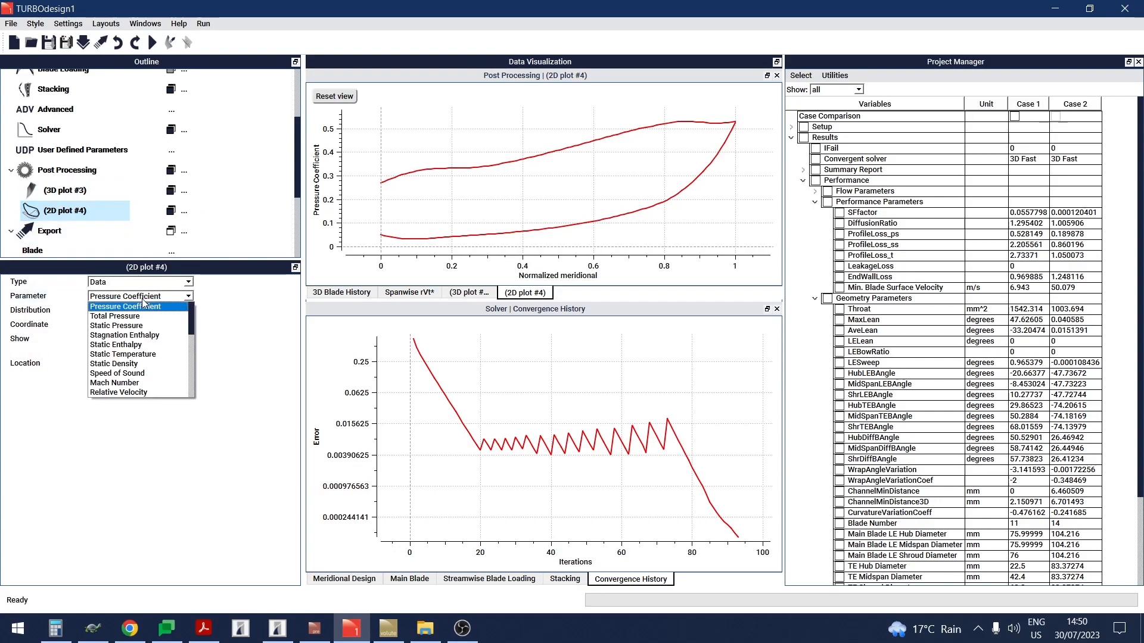
left_click(145, 326)
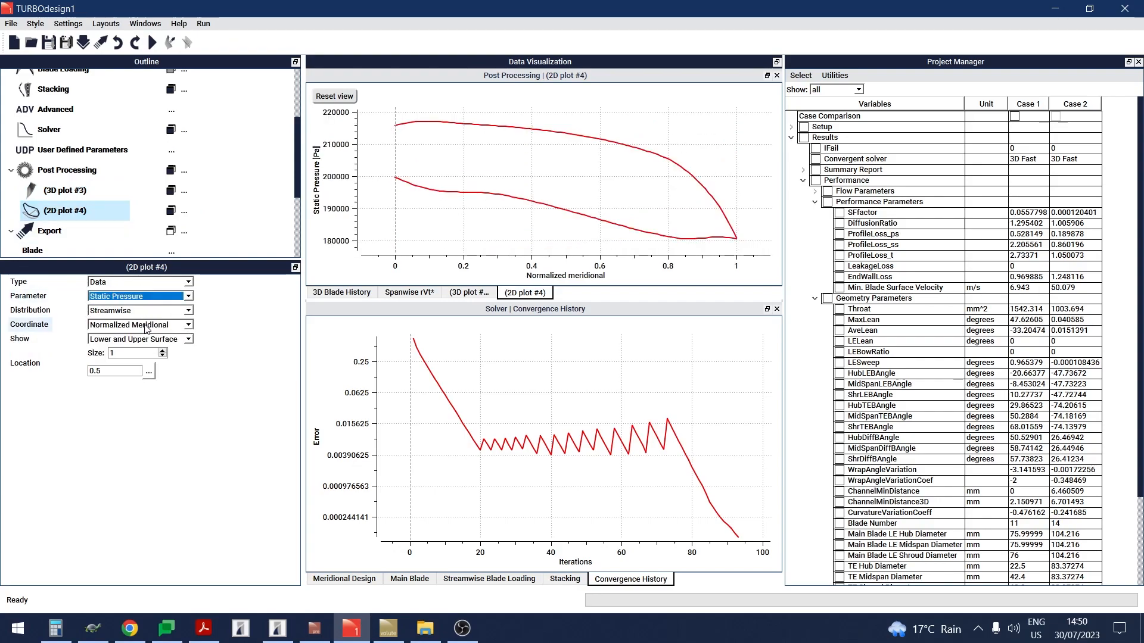
left_click(163, 355)
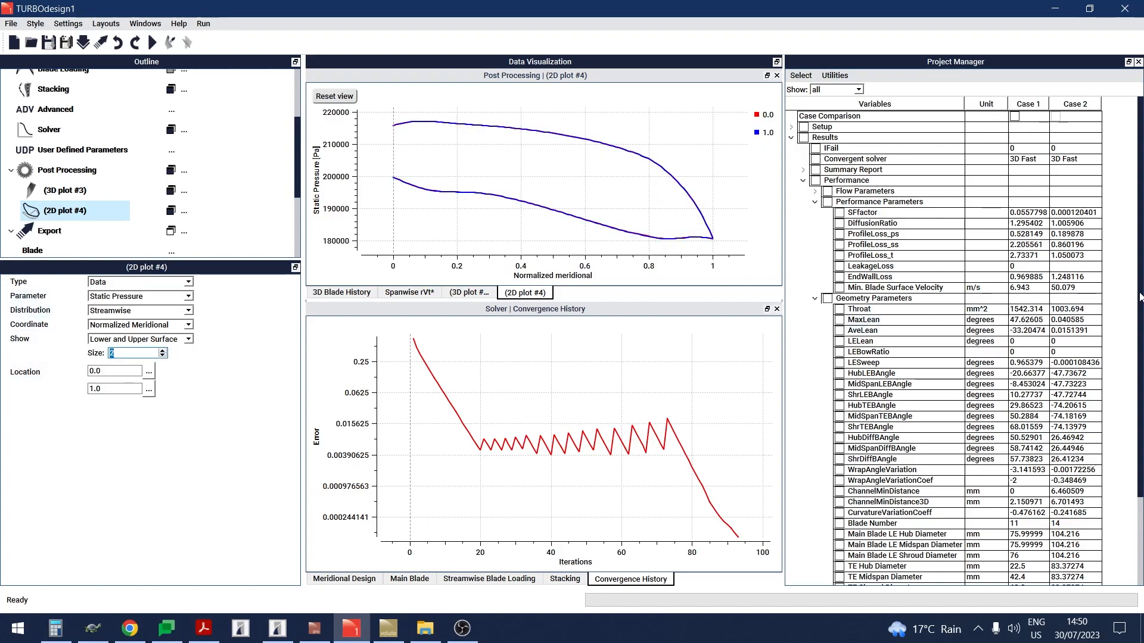
Step: Set the export domain type to CFD single passage
scroll(1115, 302, "down", 3)
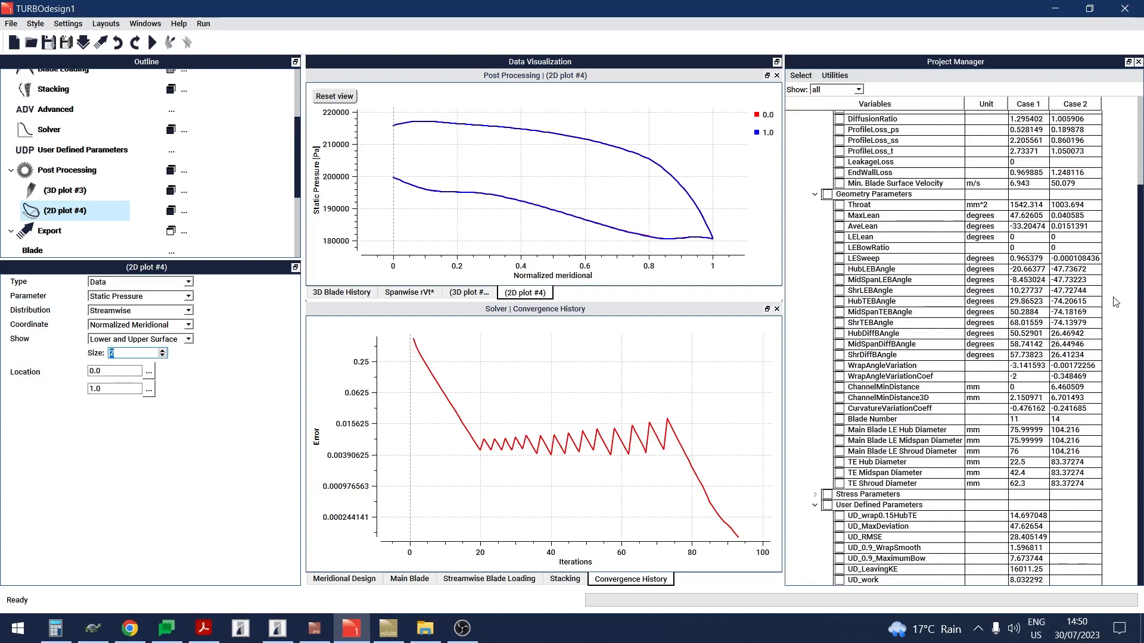
scroll(1115, 302, "up", 3)
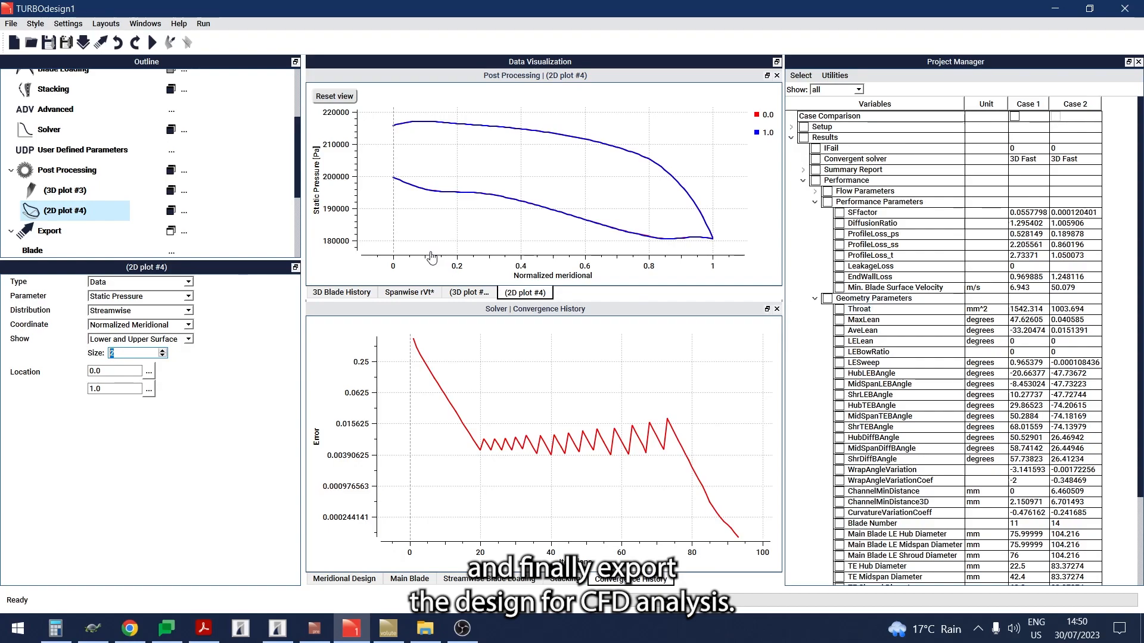
scroll(165, 208, "down", 2)
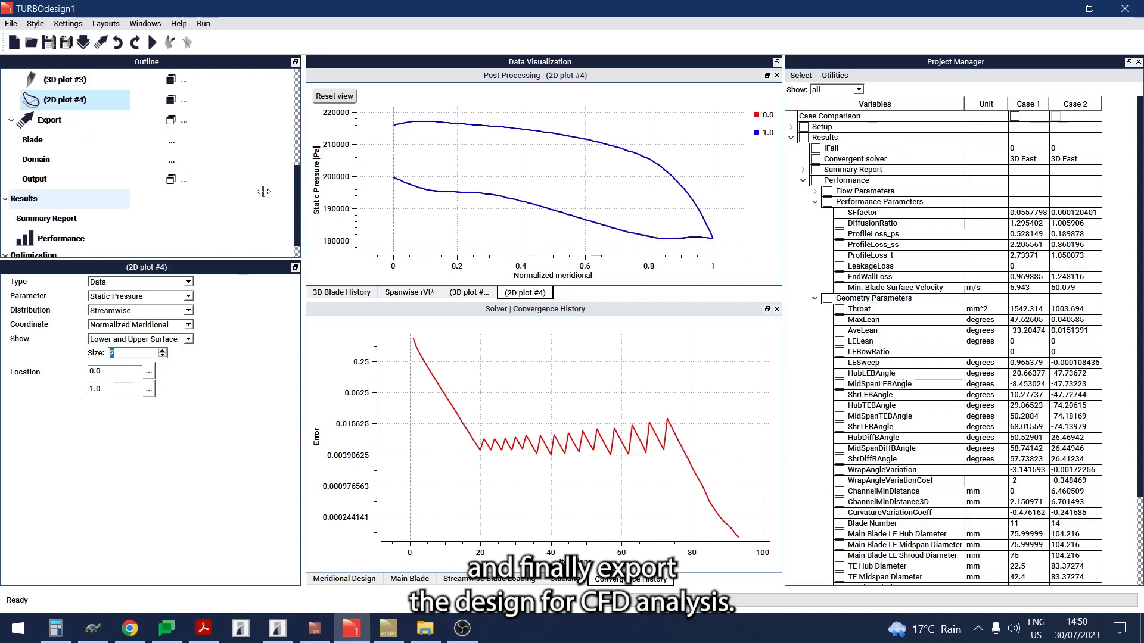
left_click(99, 179)
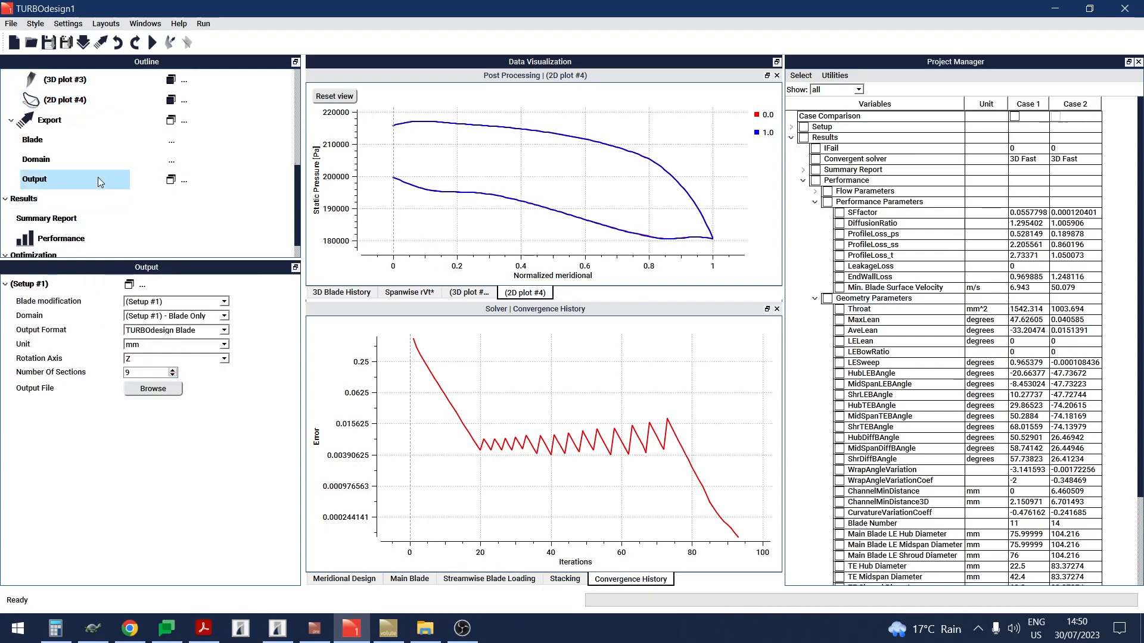
left_click(187, 331)
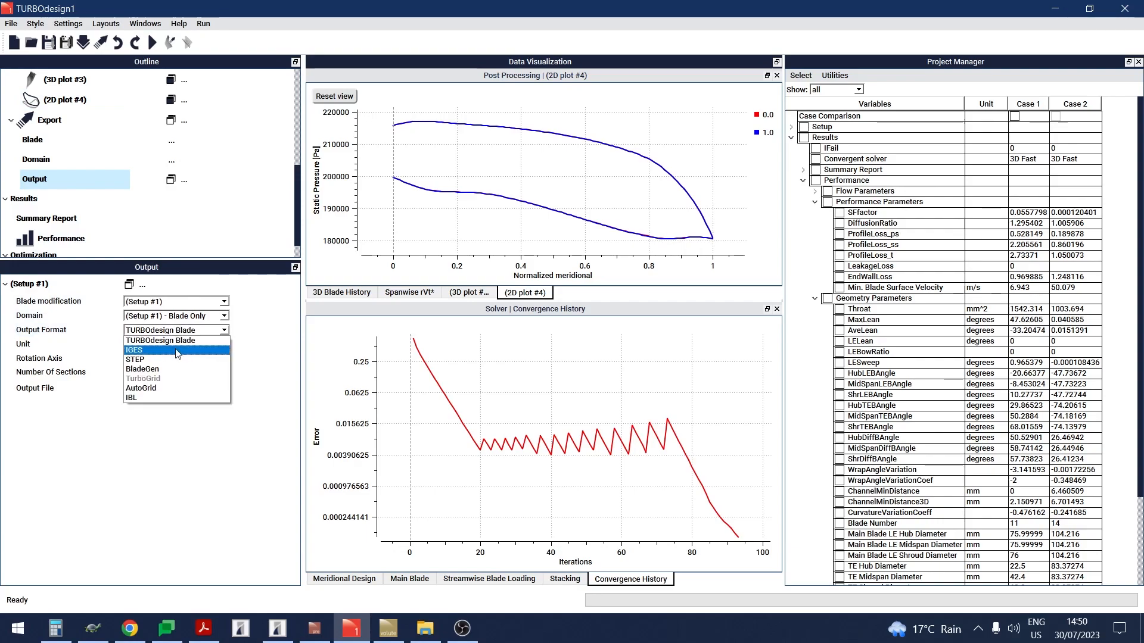
left_click(96, 162)
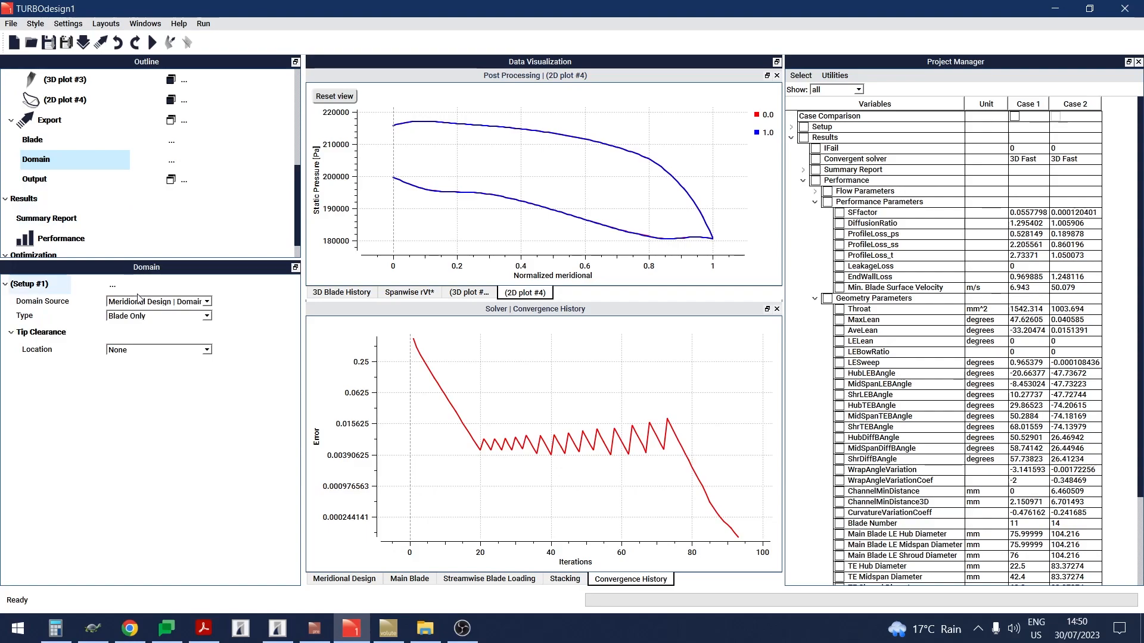
left_click(149, 317)
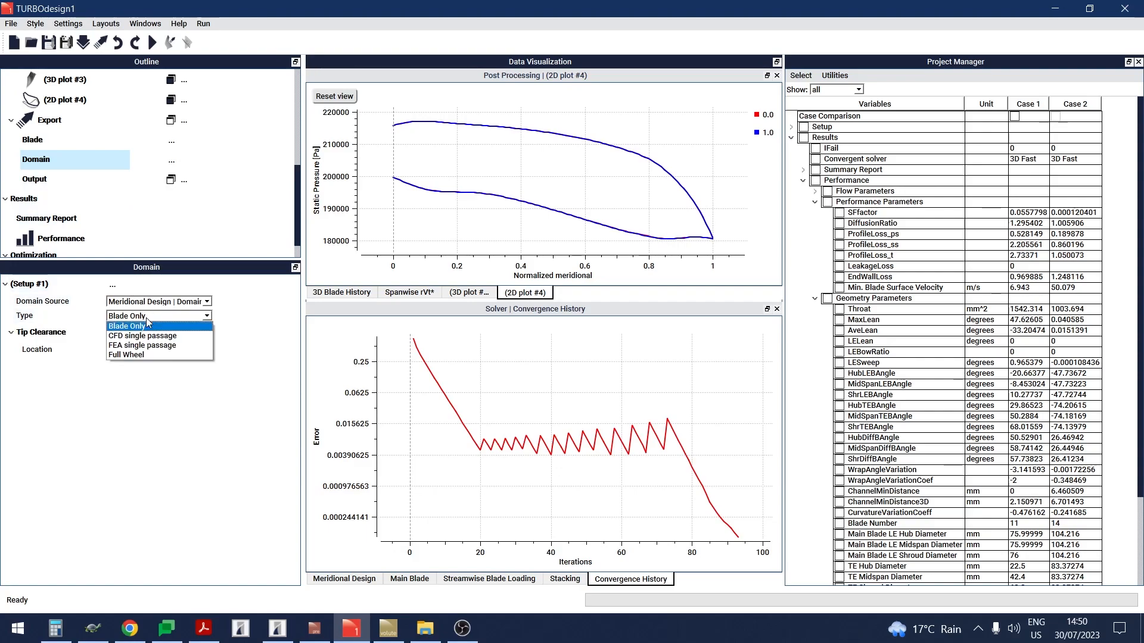
left_click(145, 336)
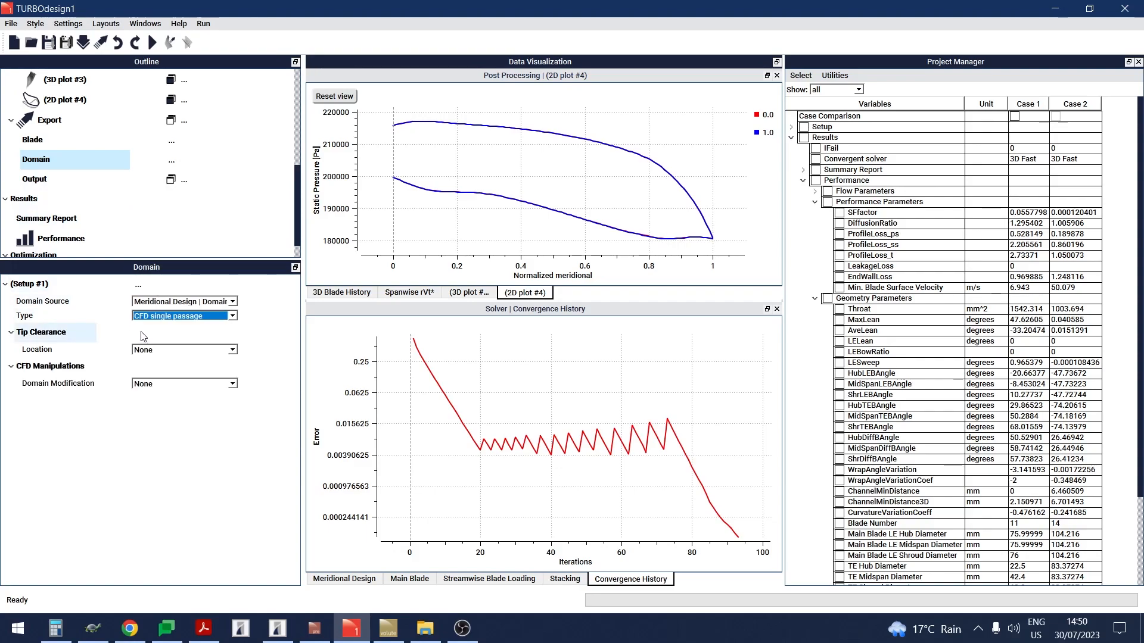
Step: Set the export output format to TurboGrid
left_click(101, 182)
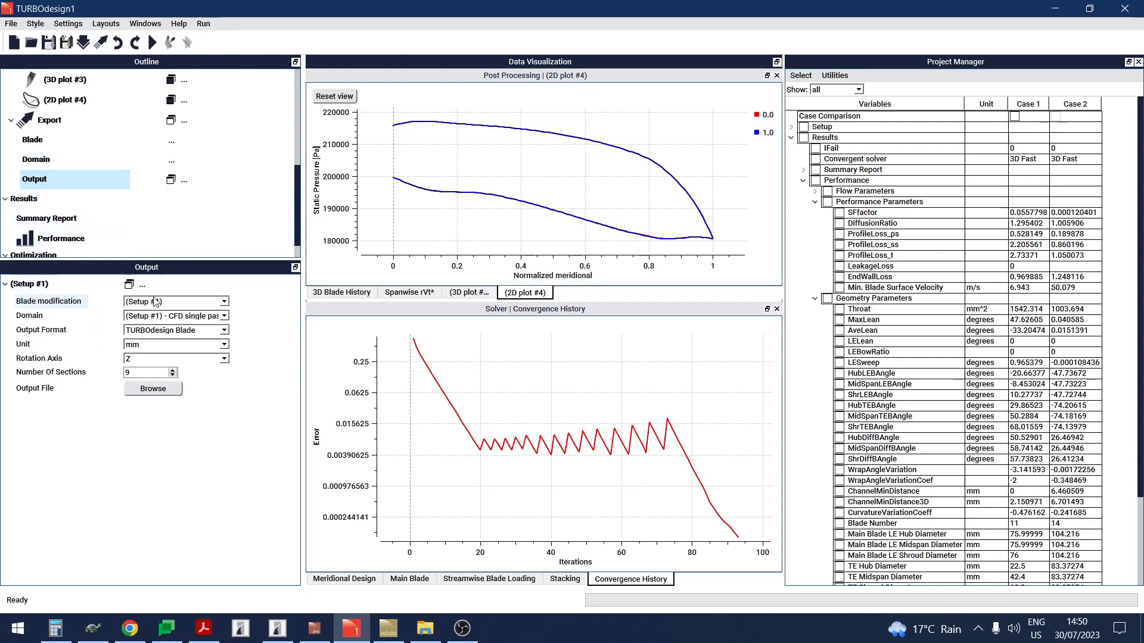
left_click(173, 330)
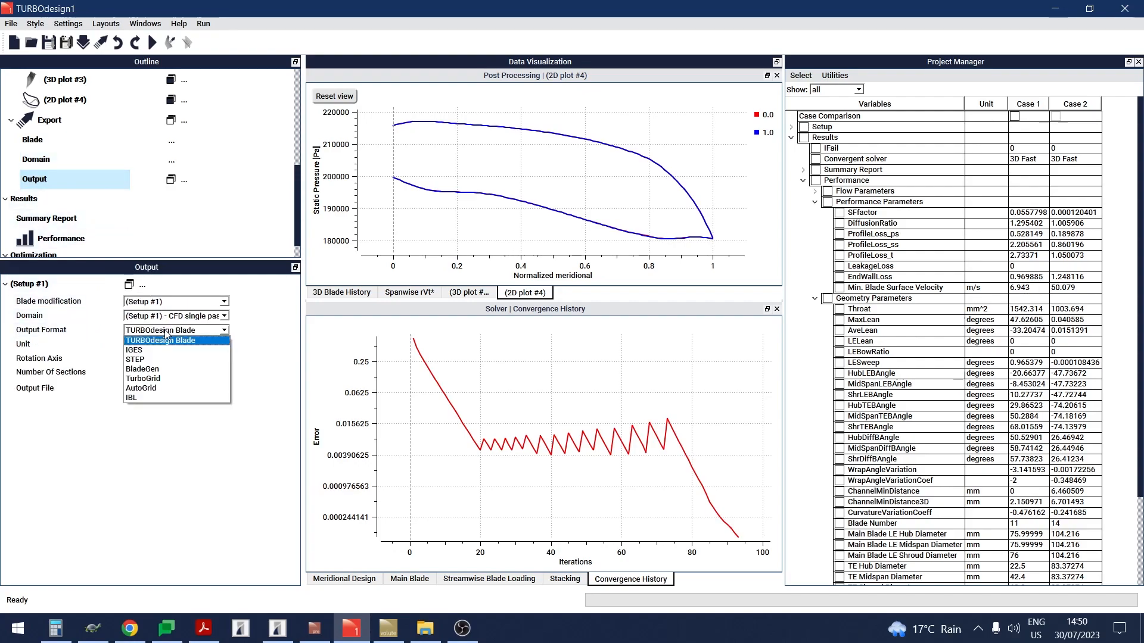
left_click(156, 378)
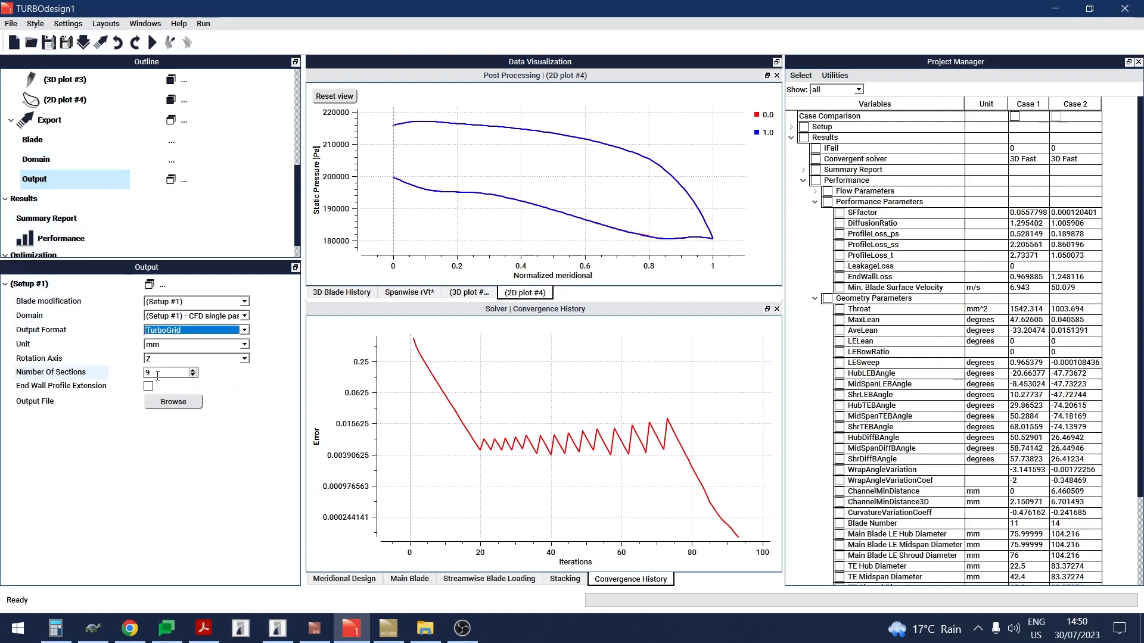
left_click(209, 442)
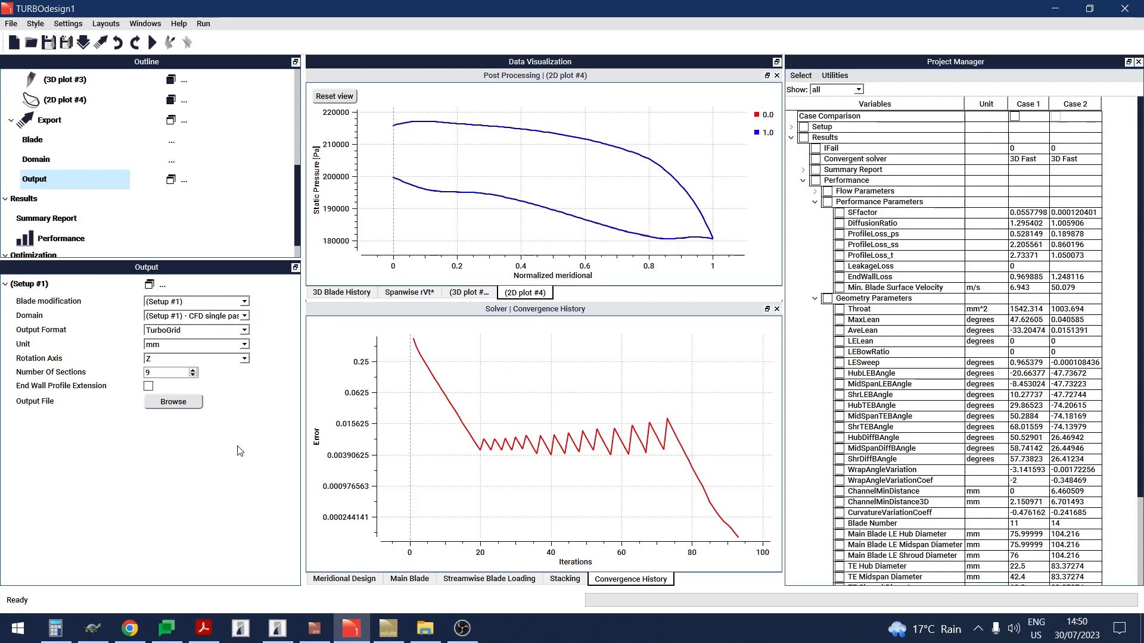